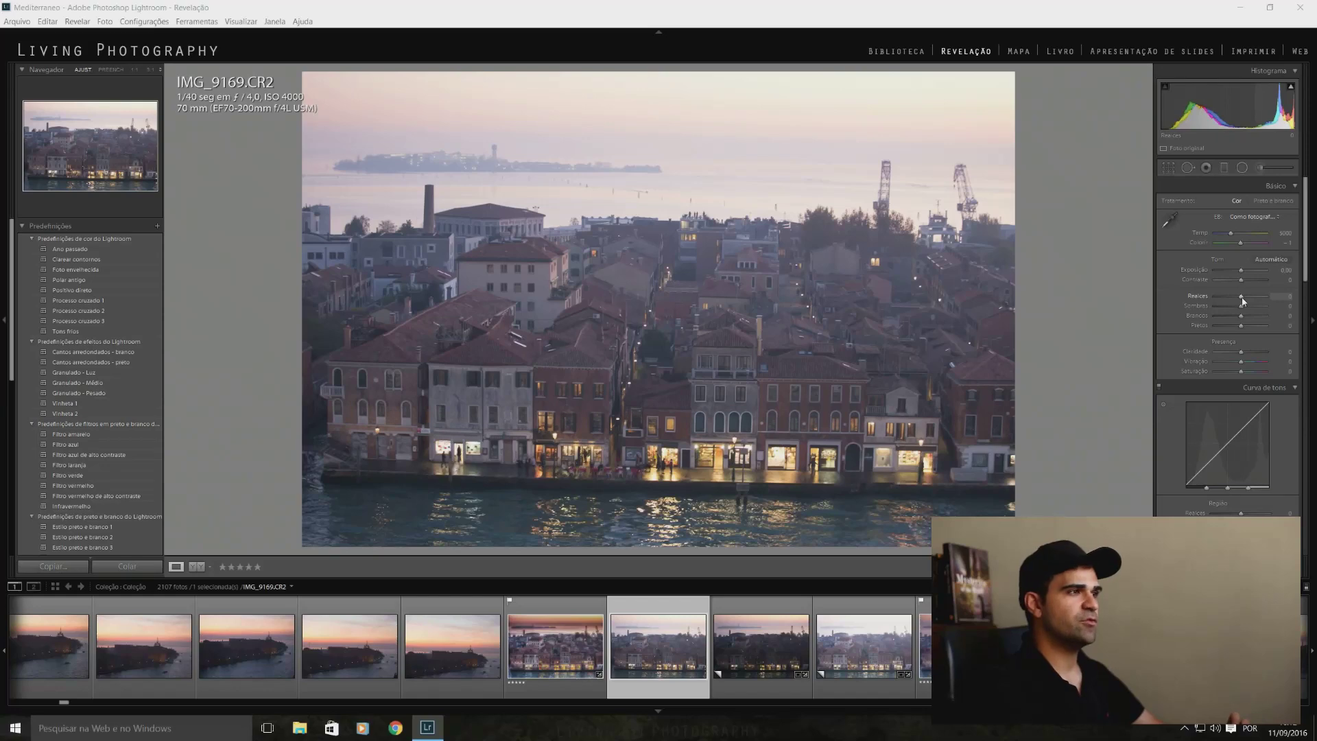
# - Straighten the Venice photo to a -0.81° angle
pyautogui.click(1168, 168)
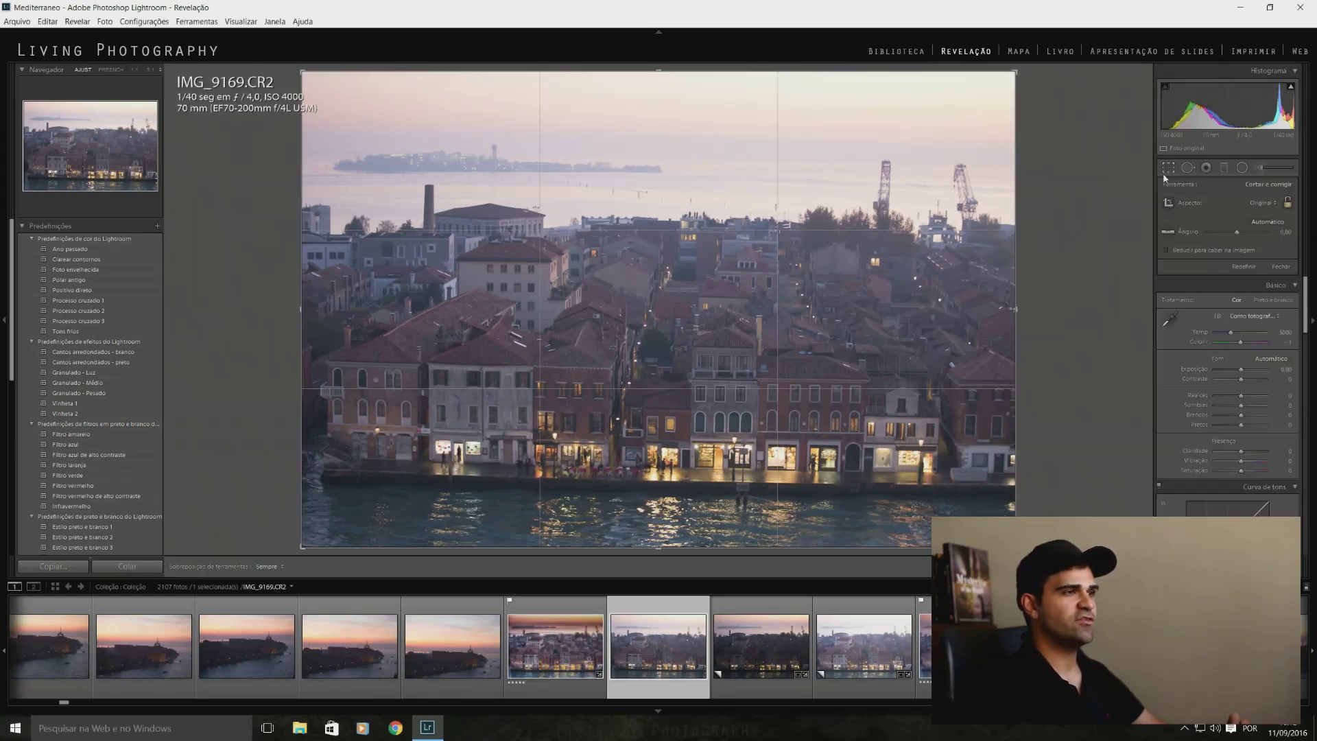
pyautogui.moveTo(1237, 232); pyautogui.dragTo(1236, 232)
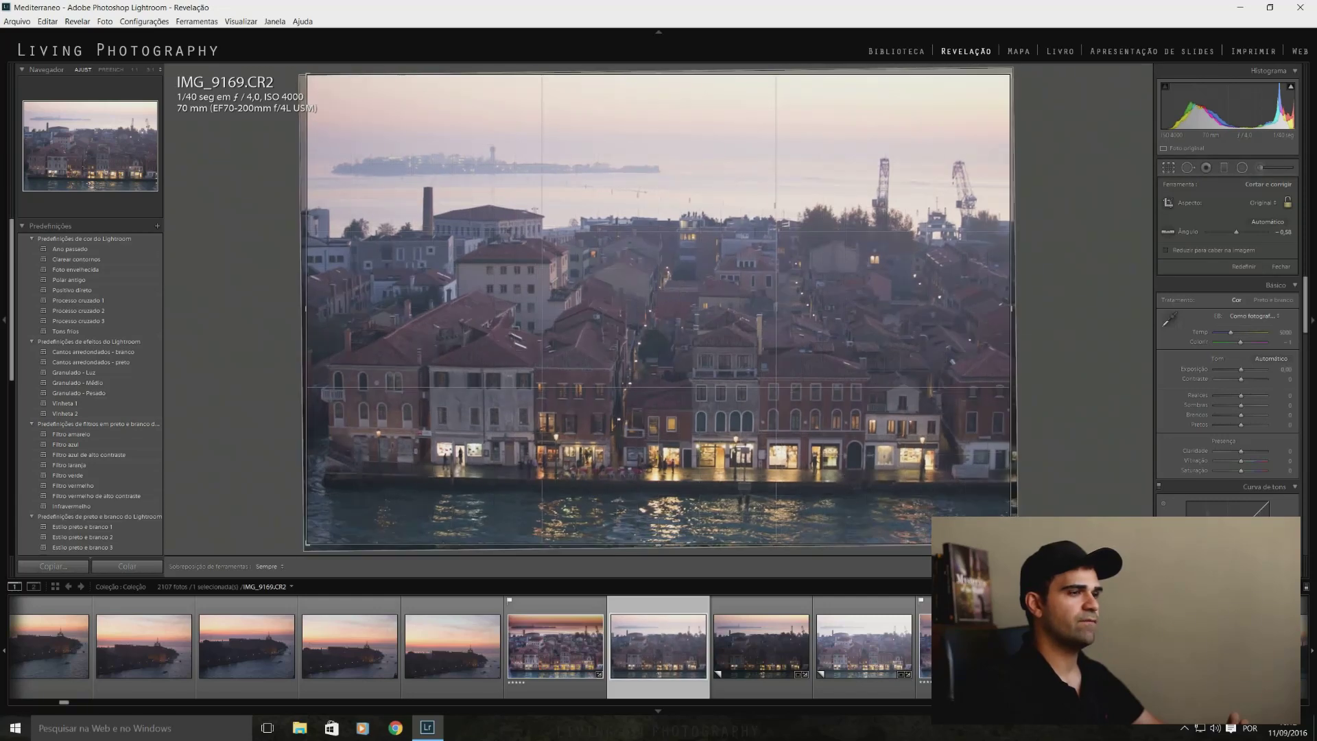
pyautogui.press('Return')
# - Set Highlights -100, Shadows +31, Whites +25 and Blacks -21 in the Basic panel
pyautogui.moveTo(1241, 296); pyautogui.dragTo(1166, 296)
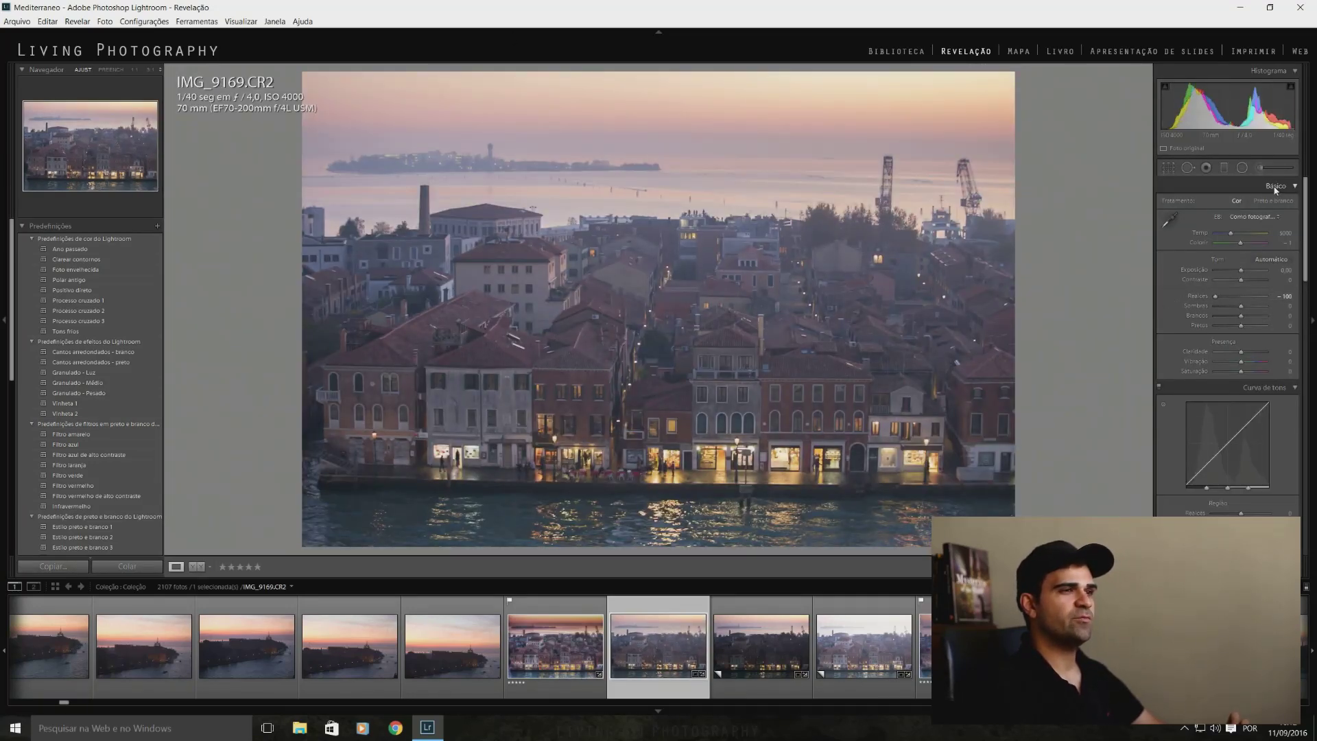
pyautogui.moveTo(1240, 306); pyautogui.dragTo(1249, 281)
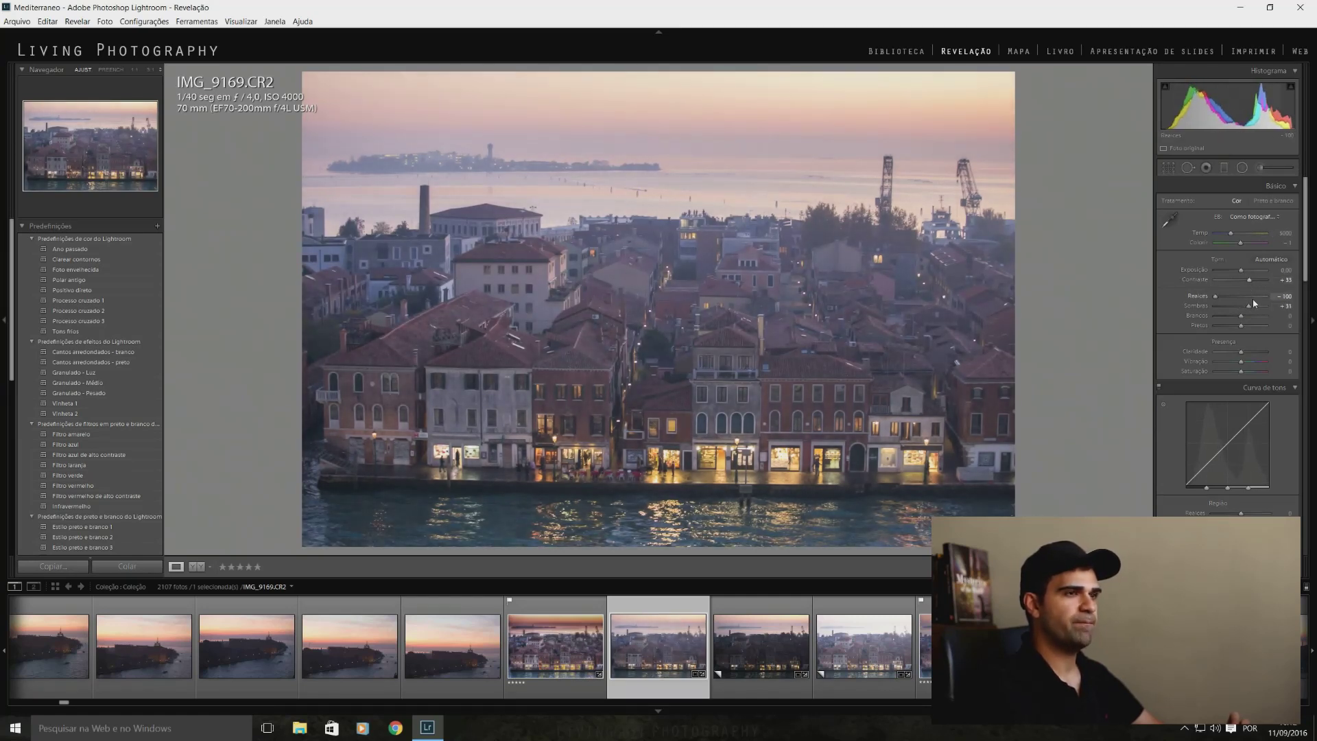
pyautogui.moveTo(1242, 316); pyautogui.dragTo(1235, 328)
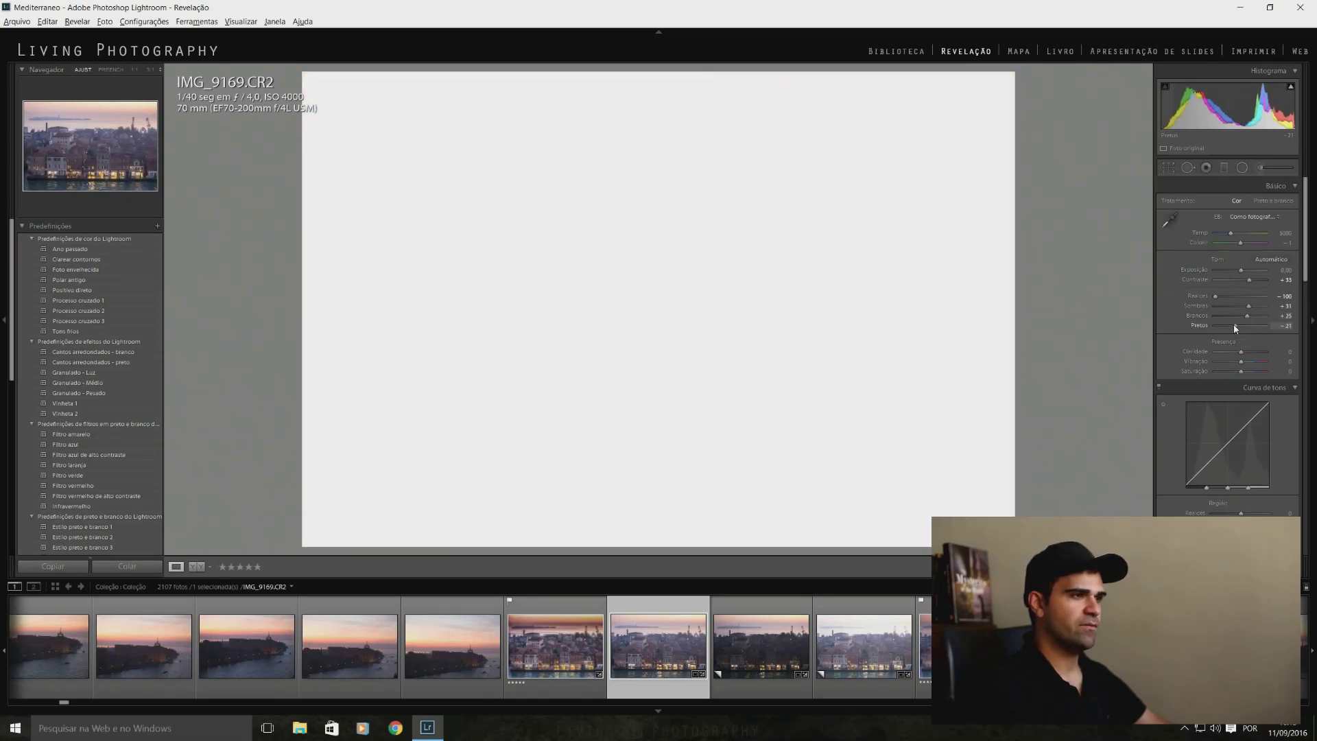
pyautogui.moveTo(1233, 328); pyautogui.dragTo(1237, 327)
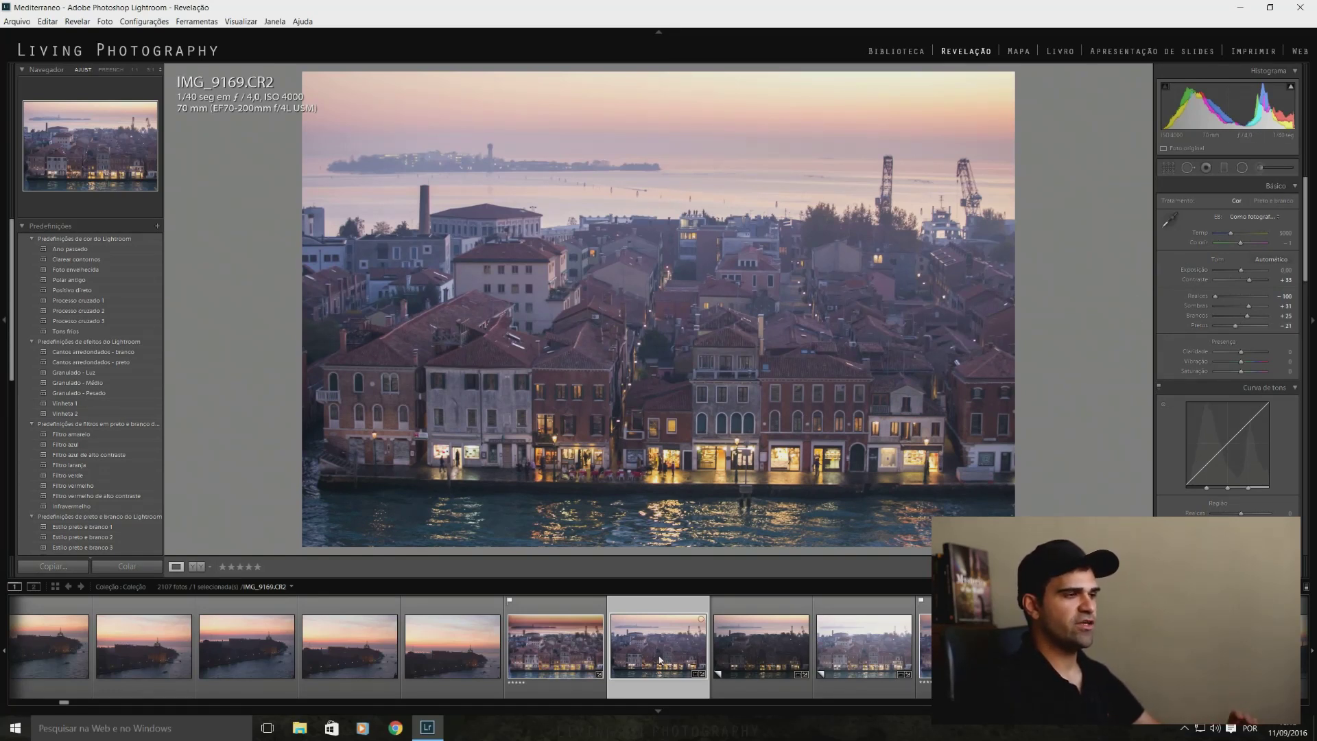
# - Send the Venice photo to Color Efex Pro 4, editing a copy with Lightroom adjustments
pyautogui.rightClick(668, 334)
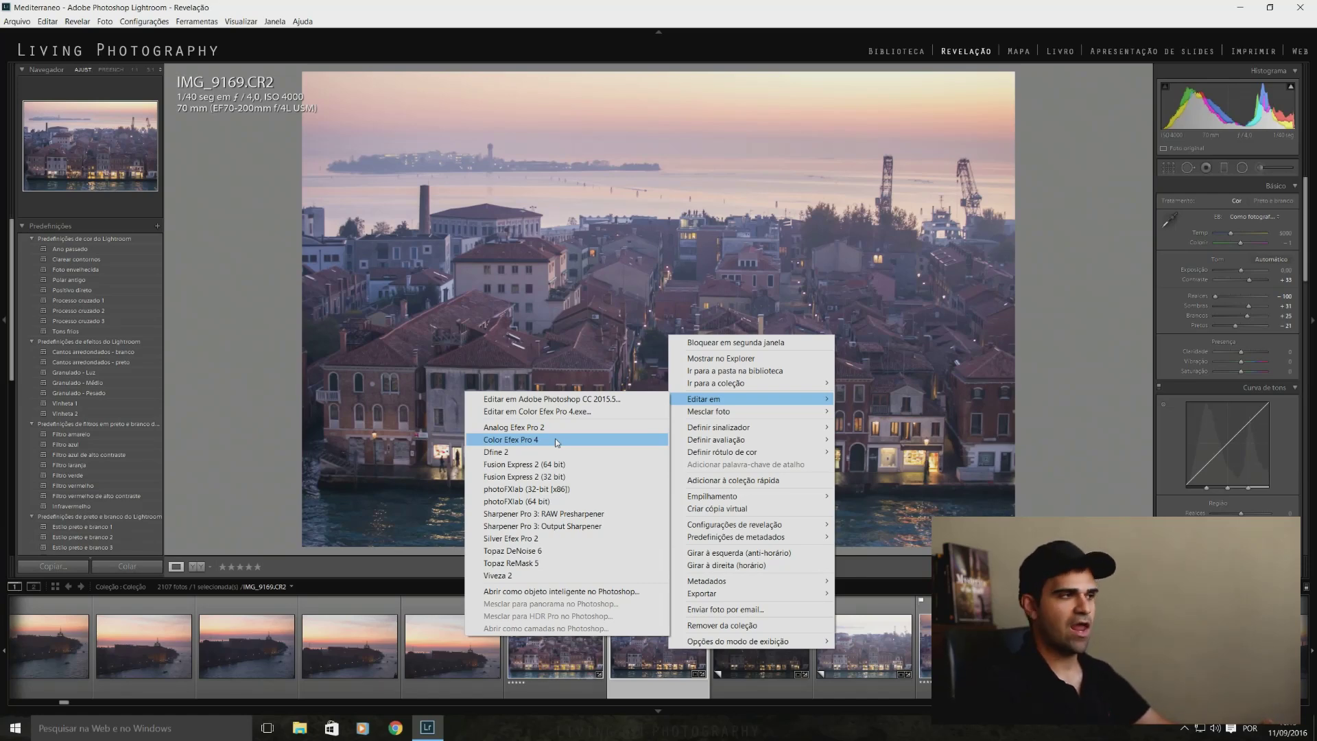
pyautogui.moveTo(720, 398)
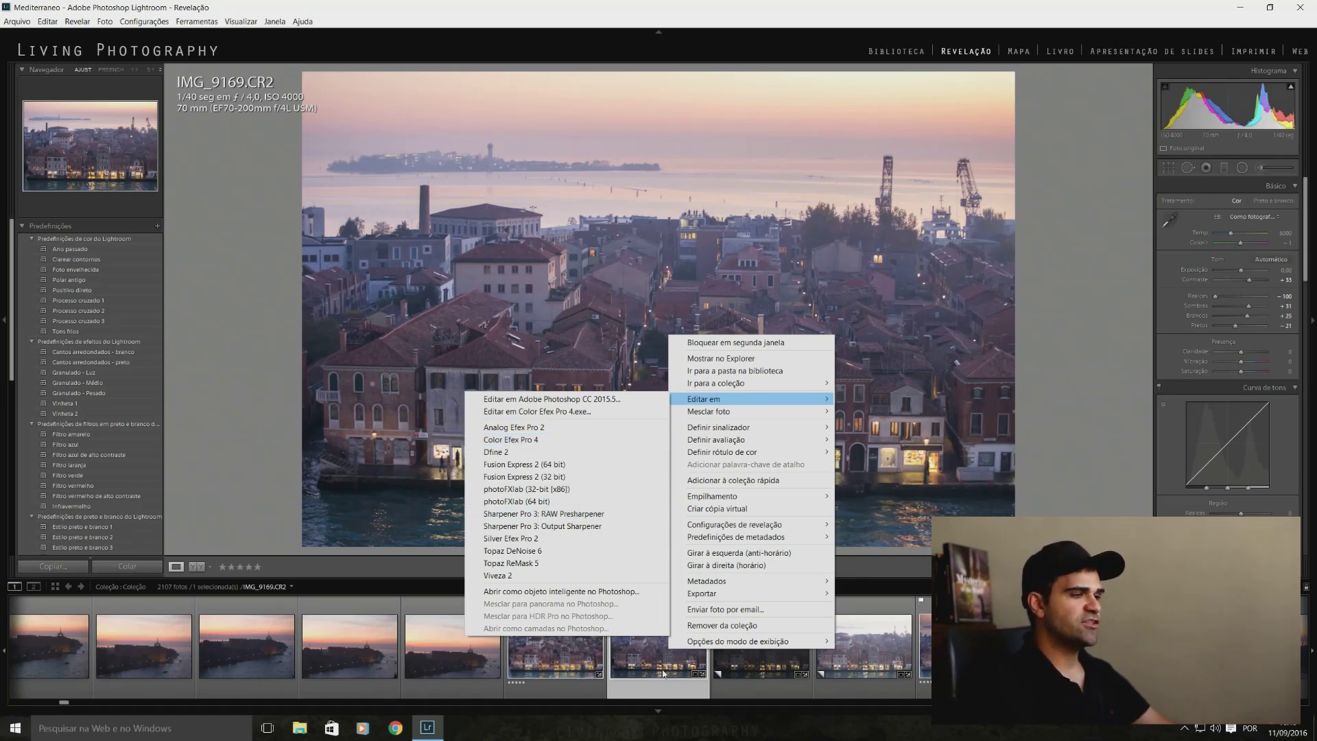
pyautogui.rightClick(670, 664)
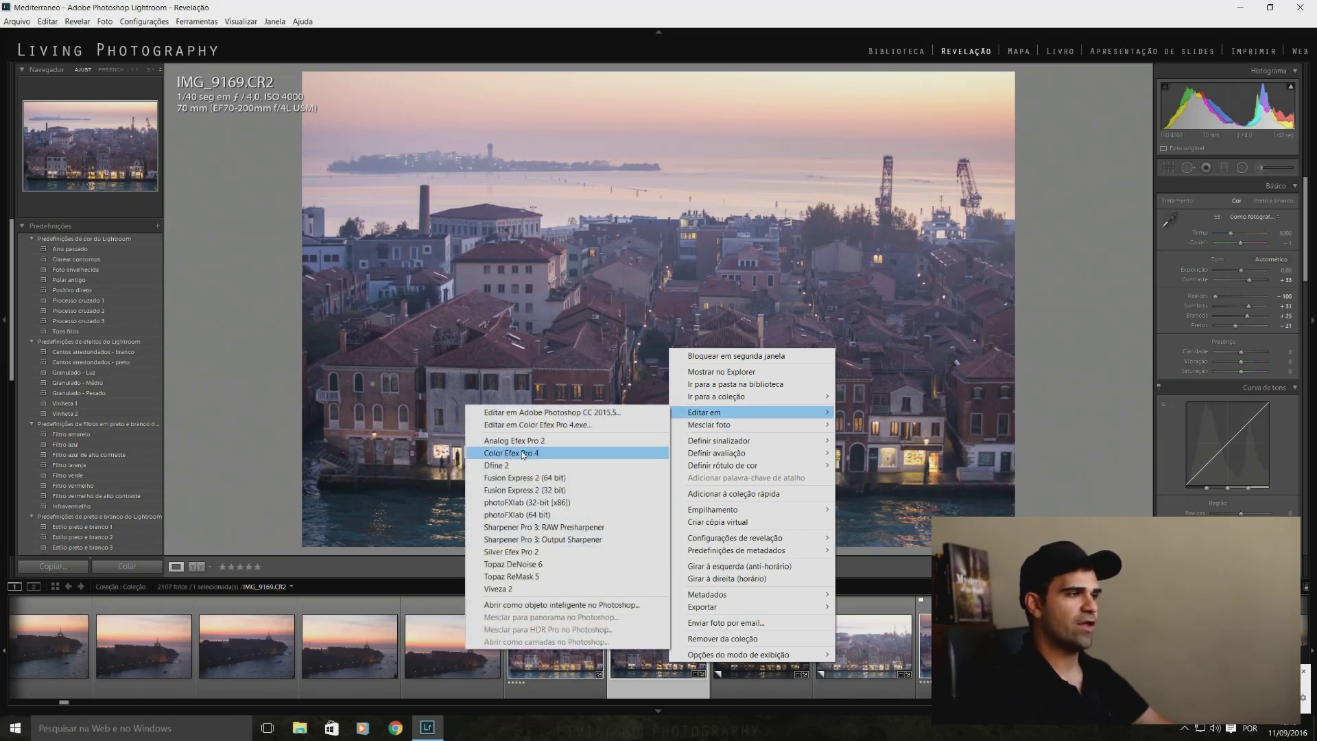
pyautogui.click(523, 454)
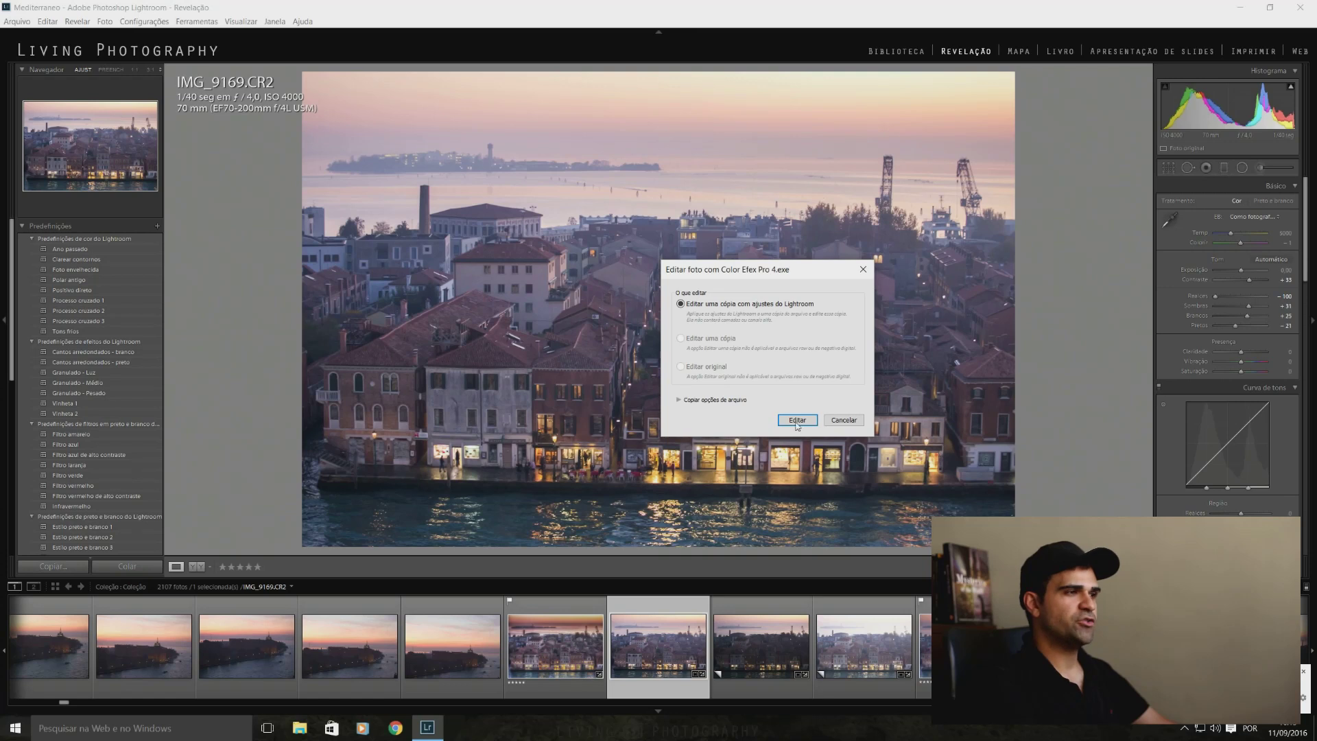
pyautogui.click(797, 420)
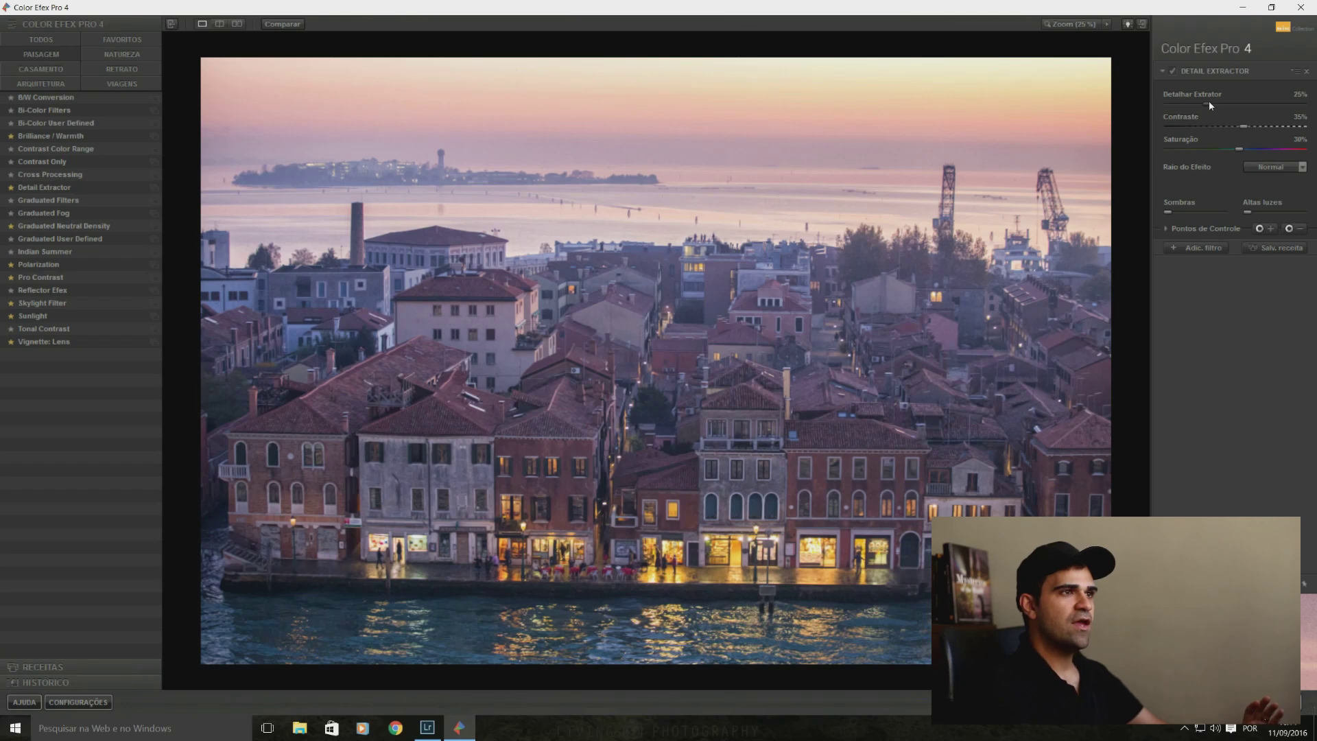
# - Set the Detail Extractor strength to 28%
pyautogui.moveTo(1252, 113)
pyautogui.mouseDown()
pyautogui.moveTo(1275, 114)
pyautogui.moveTo(1196, 113)
pyautogui.moveTo(1267, 110)
pyautogui.mouseUp()
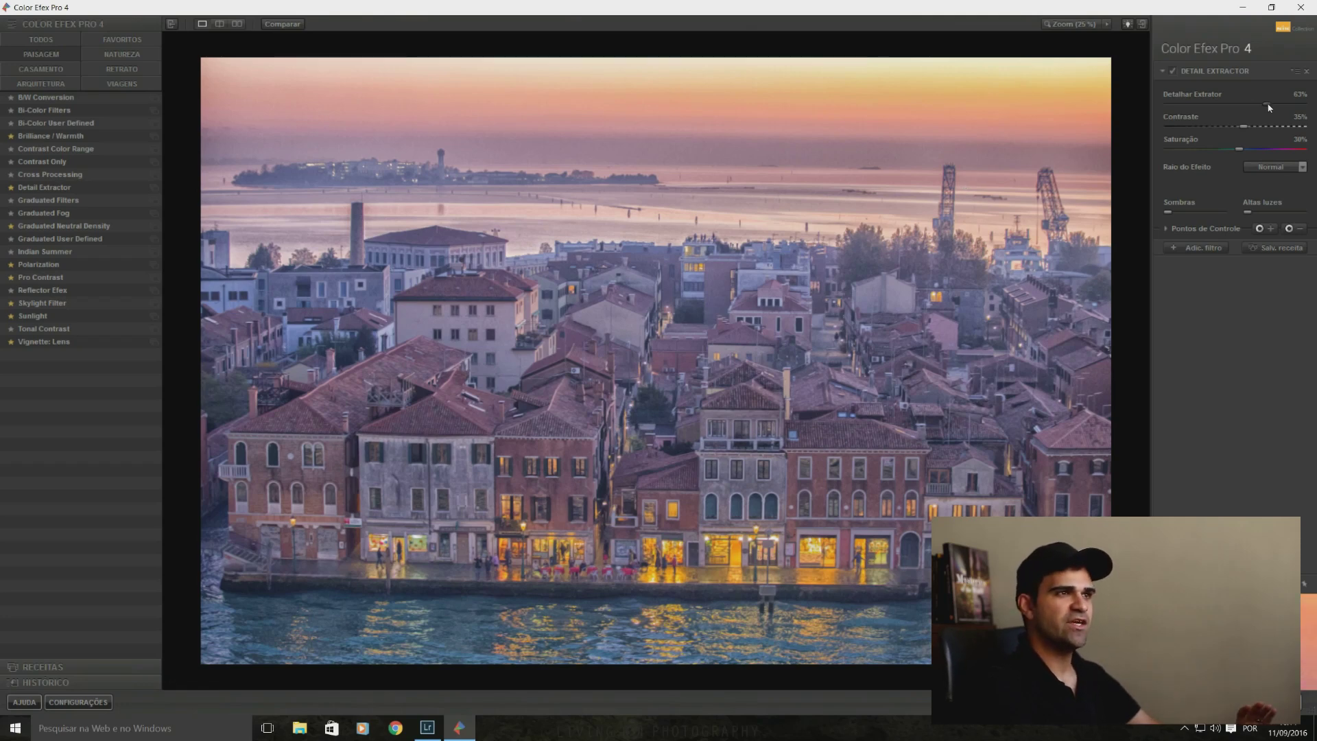
pyautogui.moveTo(1266, 103); pyautogui.dragTo(1211, 109)
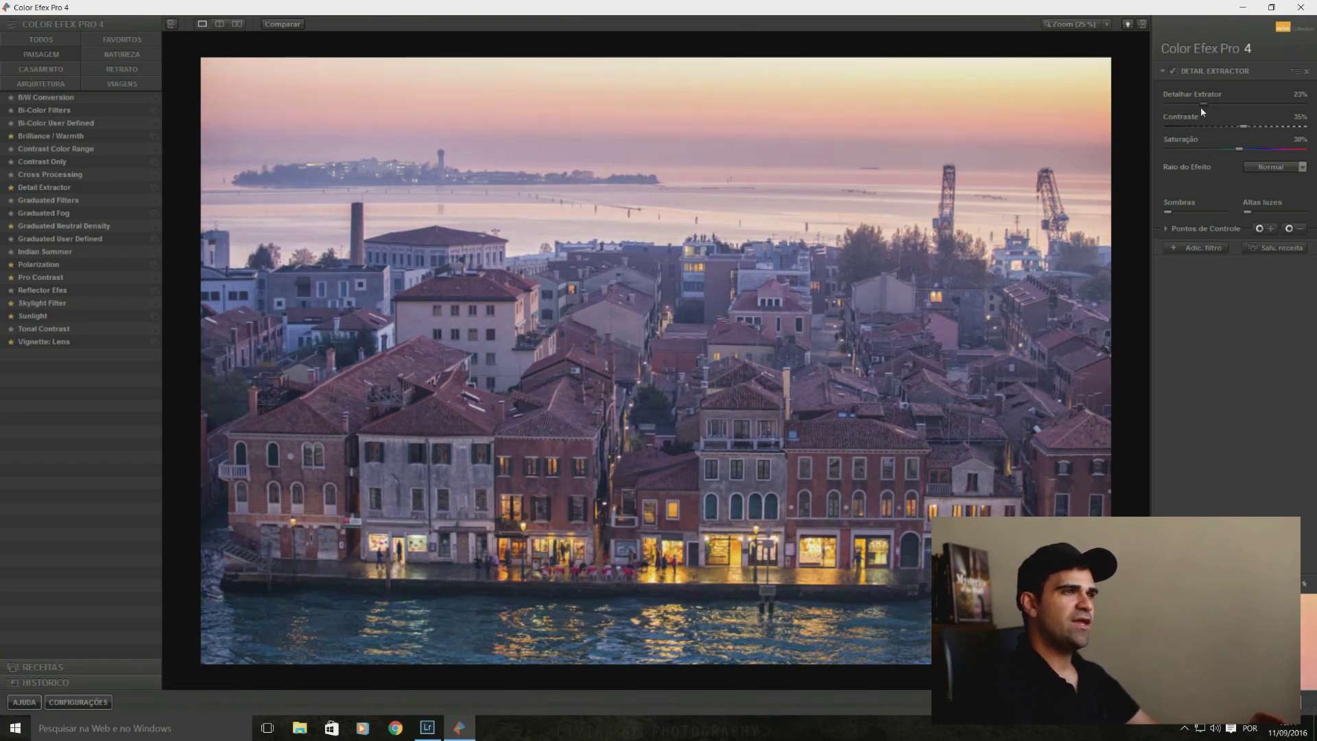
pyautogui.moveTo(1176, 109); pyautogui.dragTo(1198, 115)
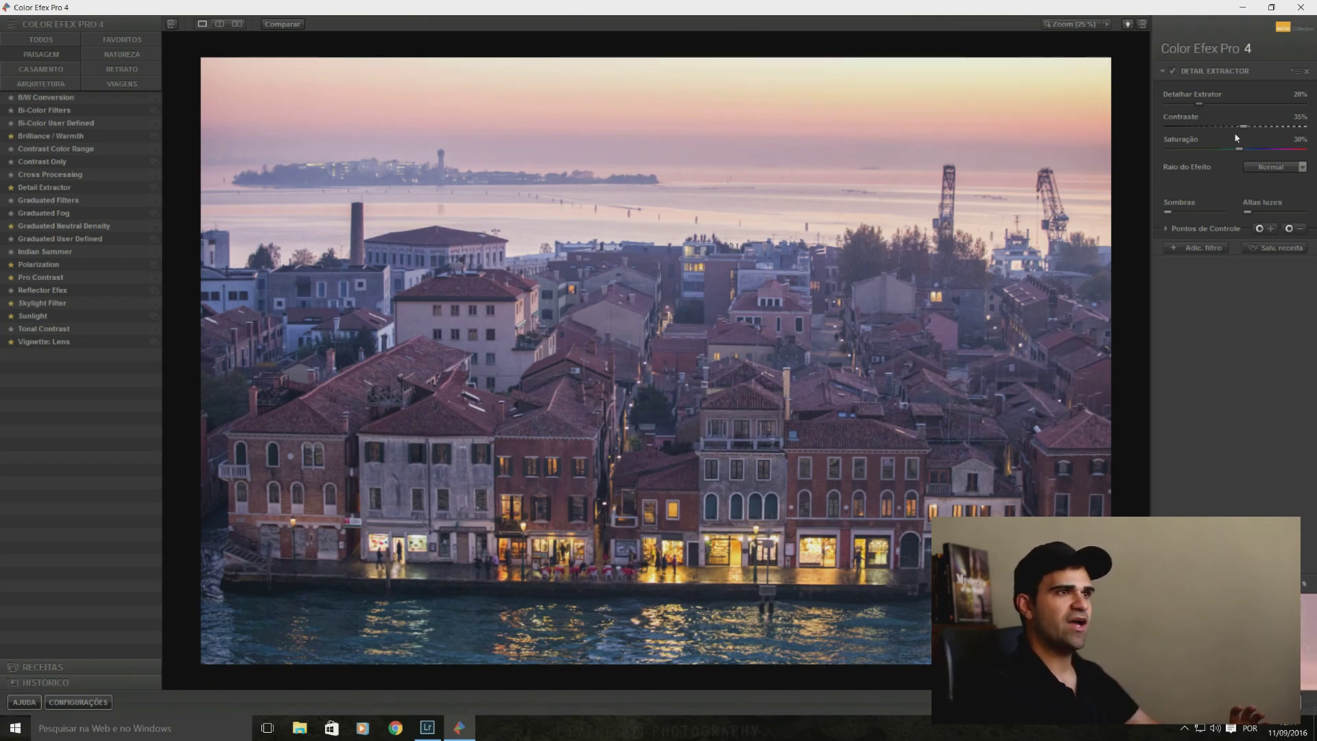
# - Set Detail Extractor contrast to about 48% and saturation to 37%, adding an empty filter slot
pyautogui.moveTo(1268, 126); pyautogui.dragTo(1269, 126)
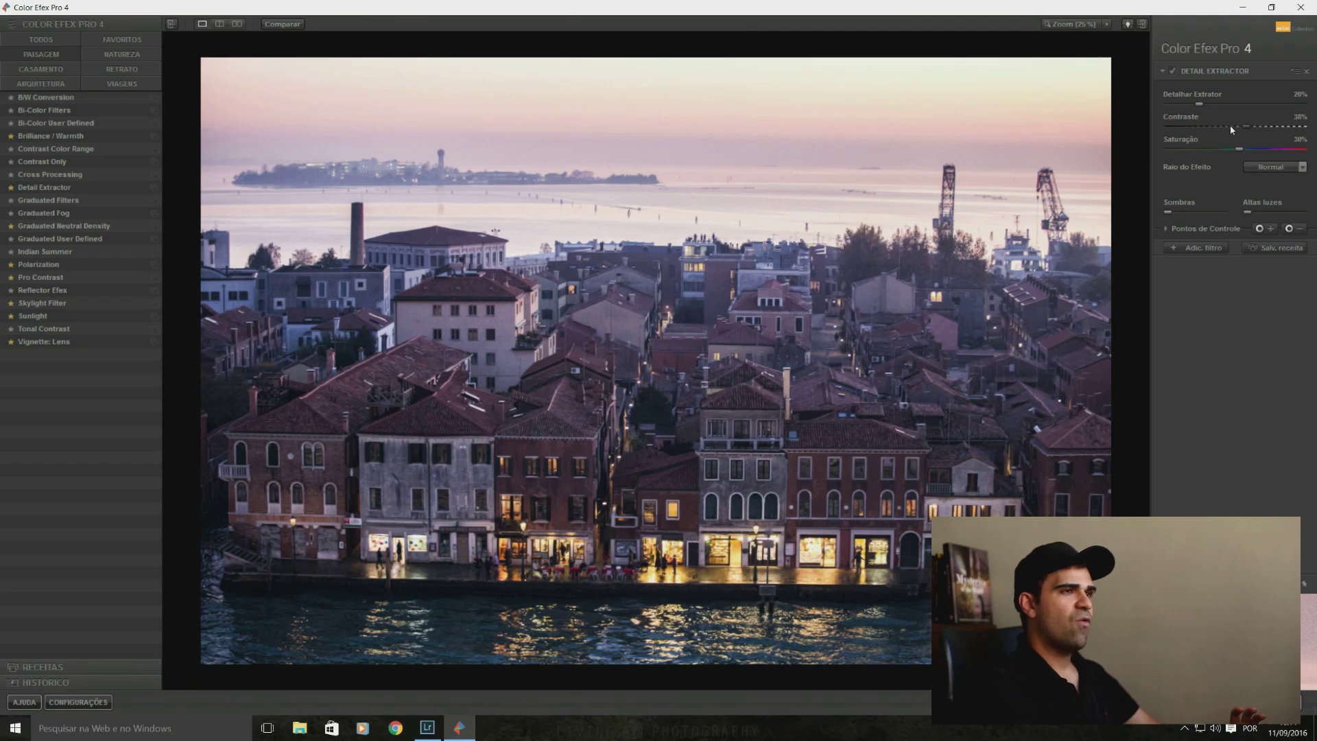
pyautogui.moveTo(1183, 127); pyautogui.dragTo(1242, 127)
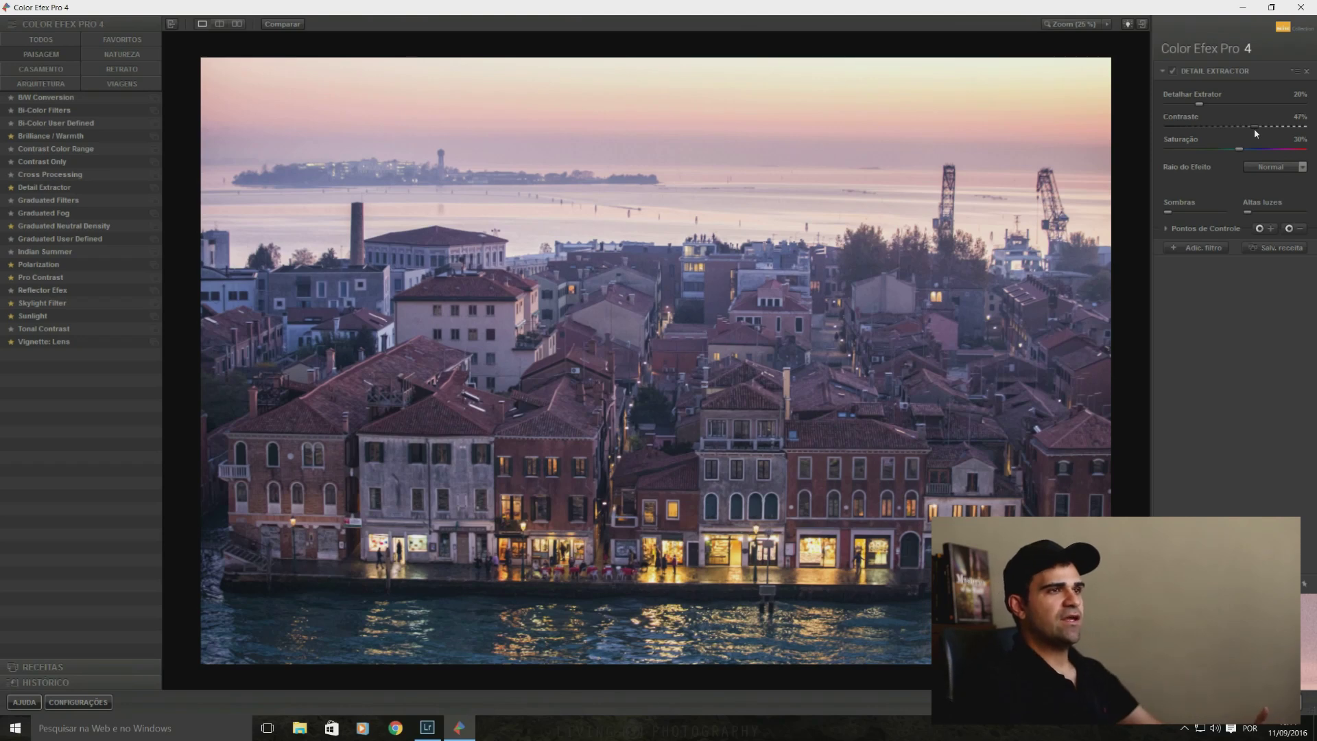
pyautogui.moveTo(1223, 126); pyautogui.dragTo(1218, 129)
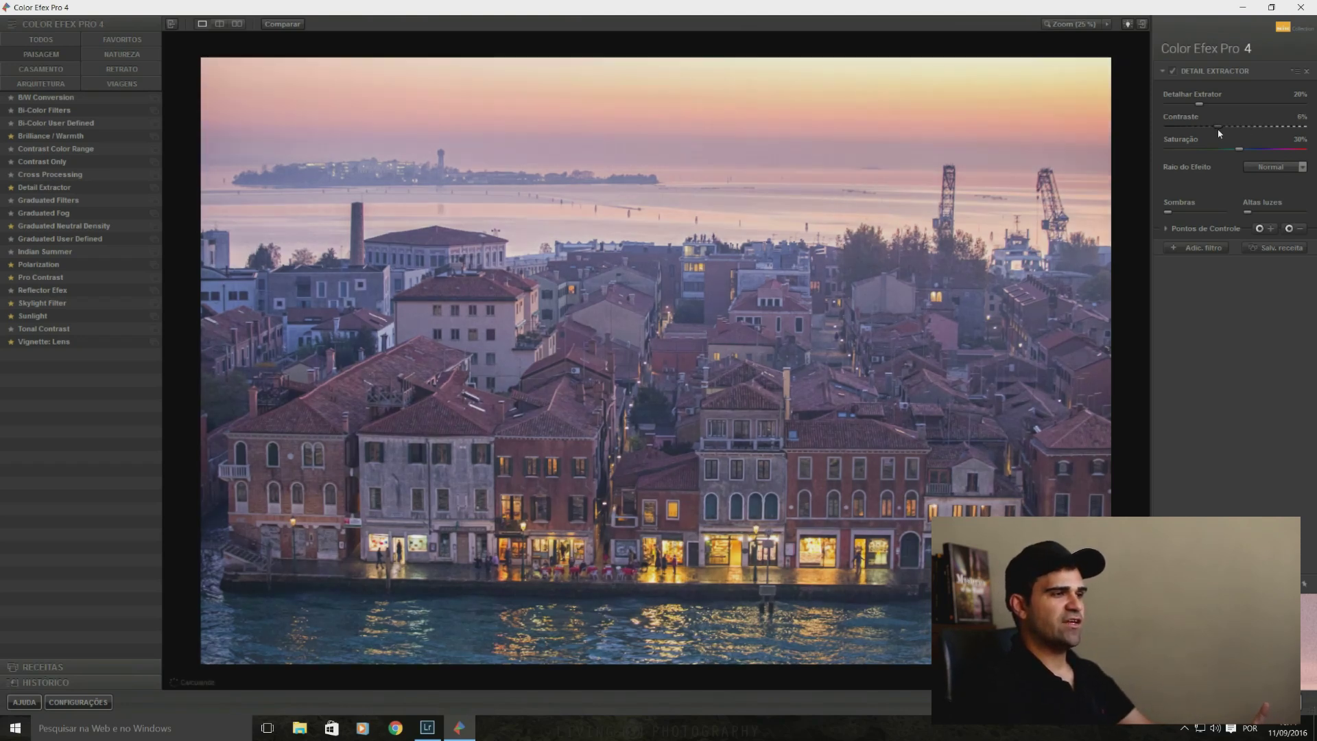
pyautogui.moveTo(1276, 135)
pyautogui.mouseDown()
pyautogui.moveTo(1302, 135)
pyautogui.moveTo(1176, 127)
pyautogui.mouseUp()
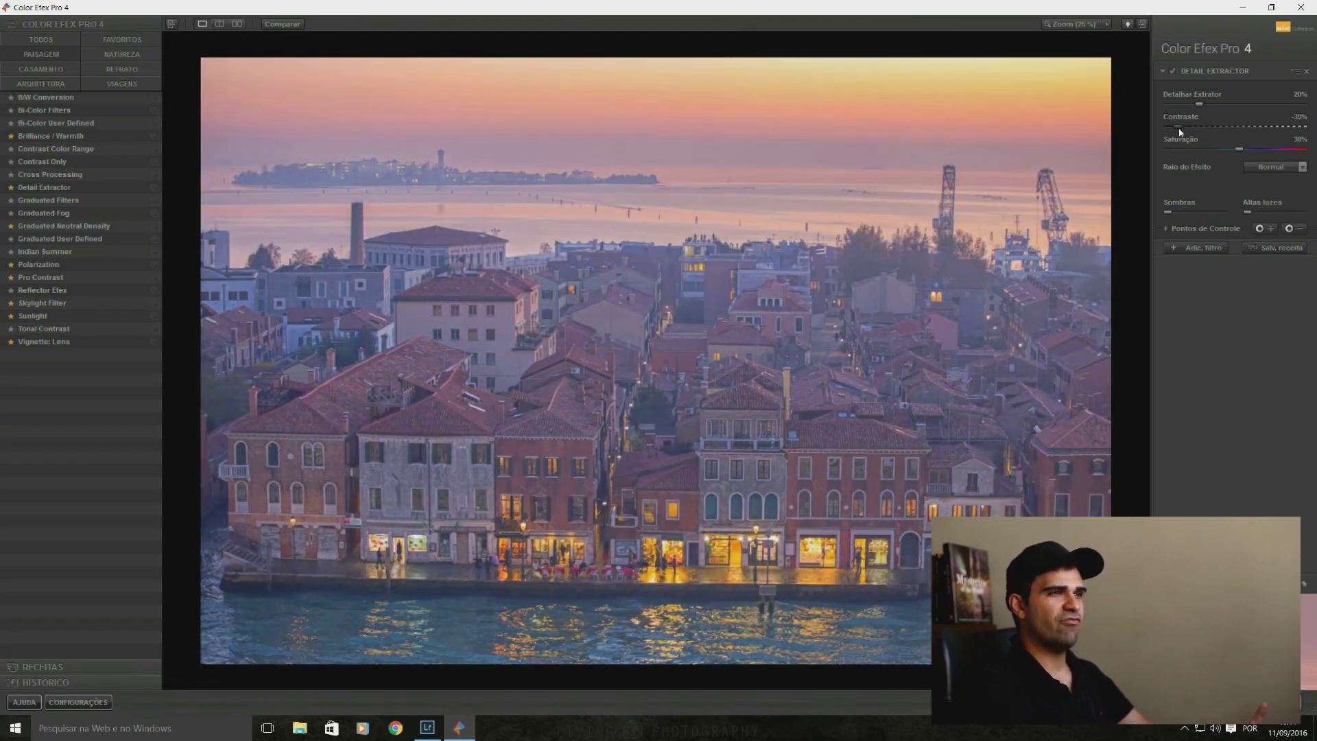
pyautogui.moveTo(1175, 127); pyautogui.dragTo(1251, 133)
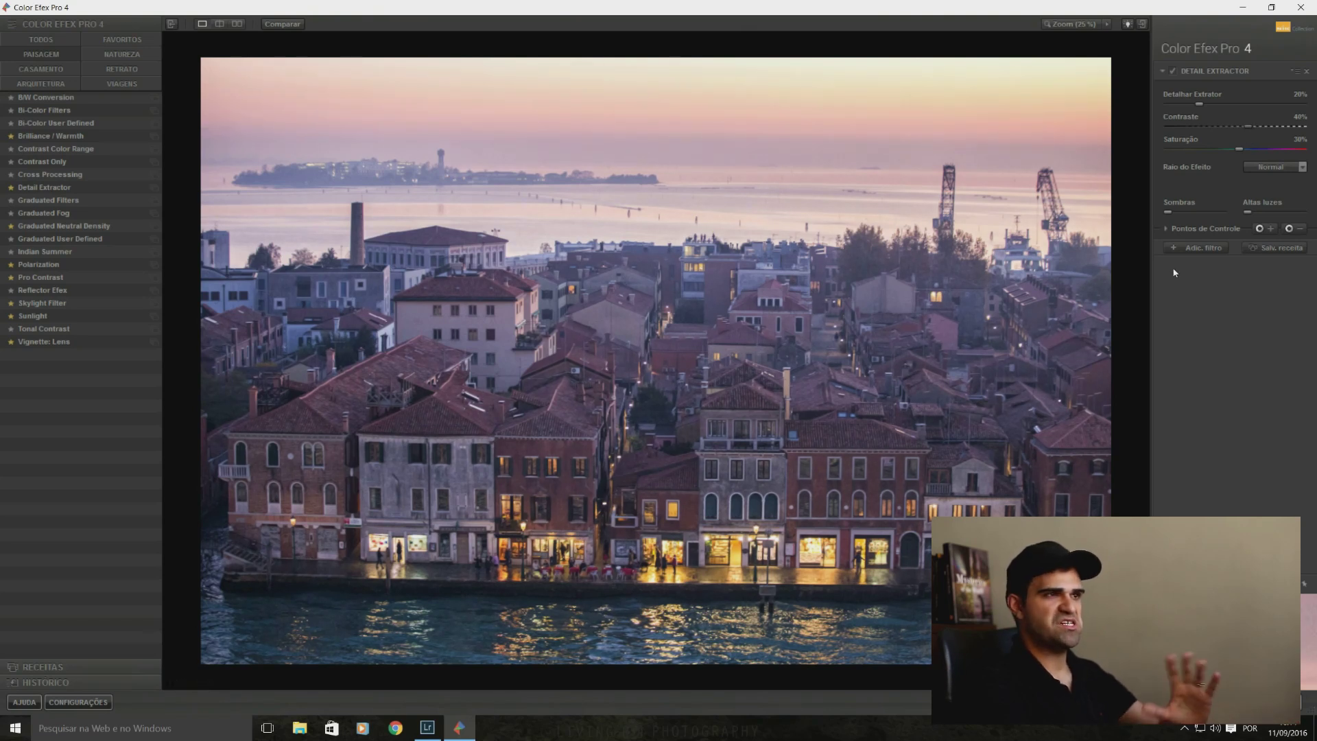
pyautogui.click(1245, 149)
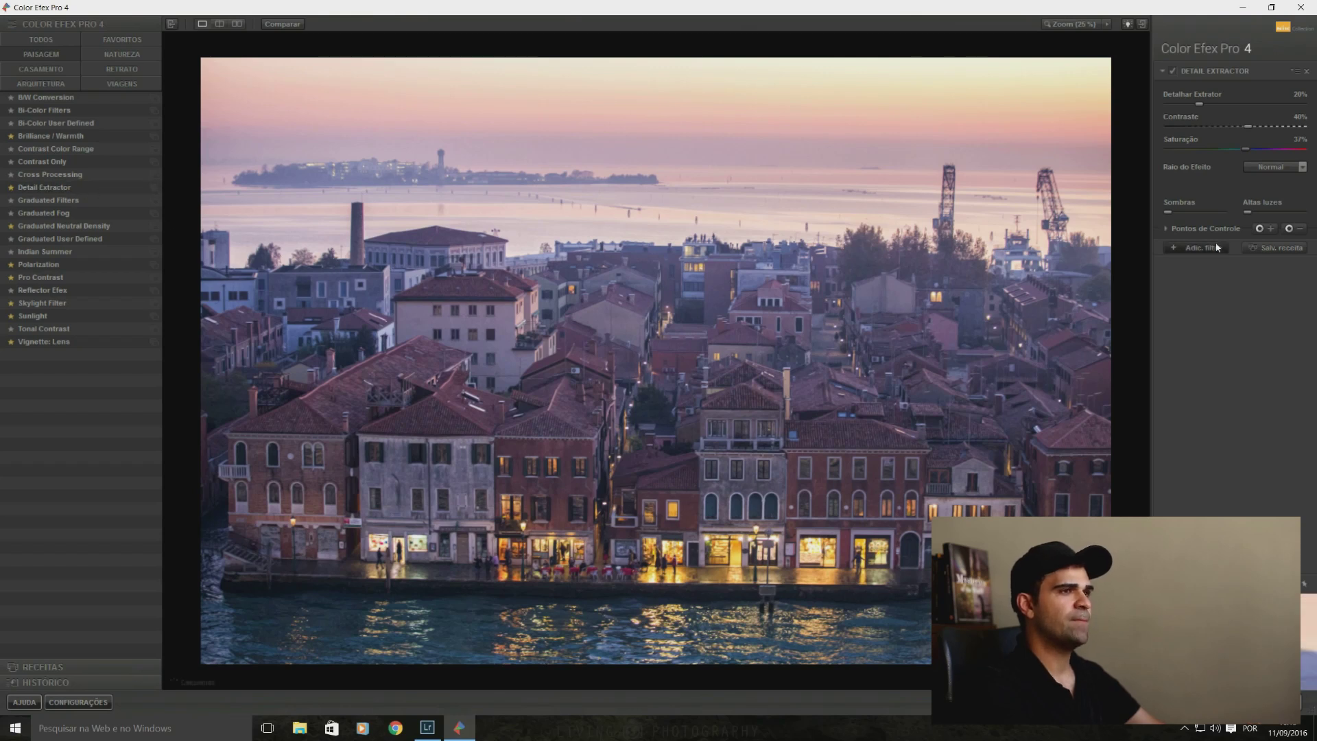
pyautogui.click(1175, 247)
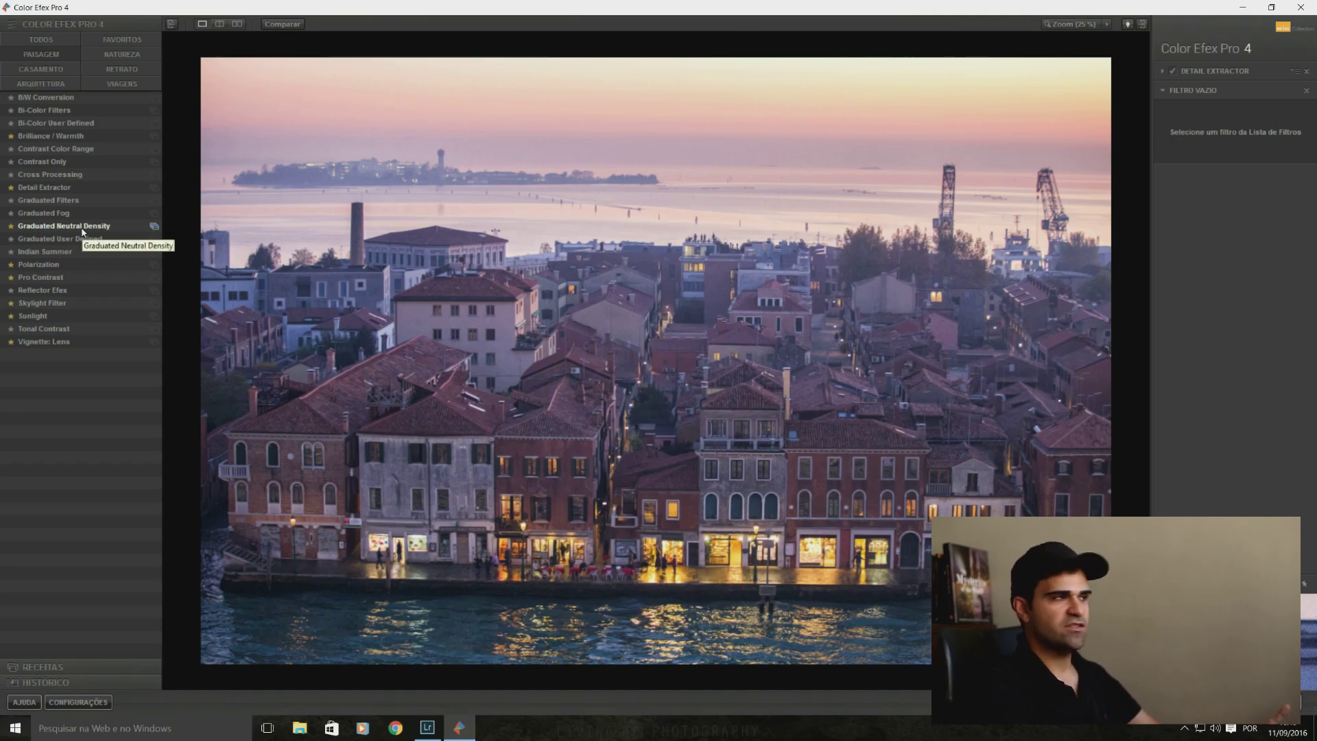
# - Apply Graduated Neutral Density with upper -58%, vertical shift 44% and rotation 181°
pyautogui.click(81, 230)
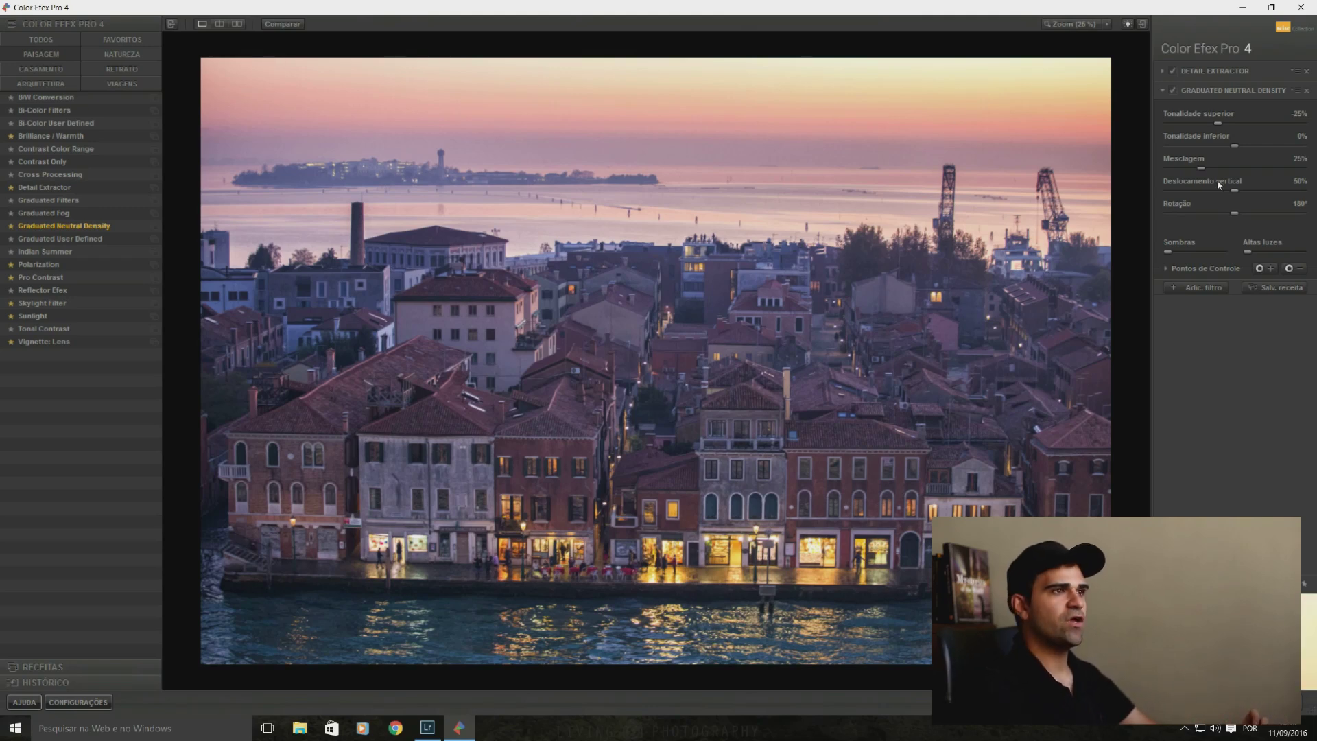
pyautogui.moveTo(1218, 123)
pyautogui.mouseDown()
pyautogui.moveTo(1192, 129)
pyautogui.moveTo(1204, 130)
pyautogui.mouseUp()
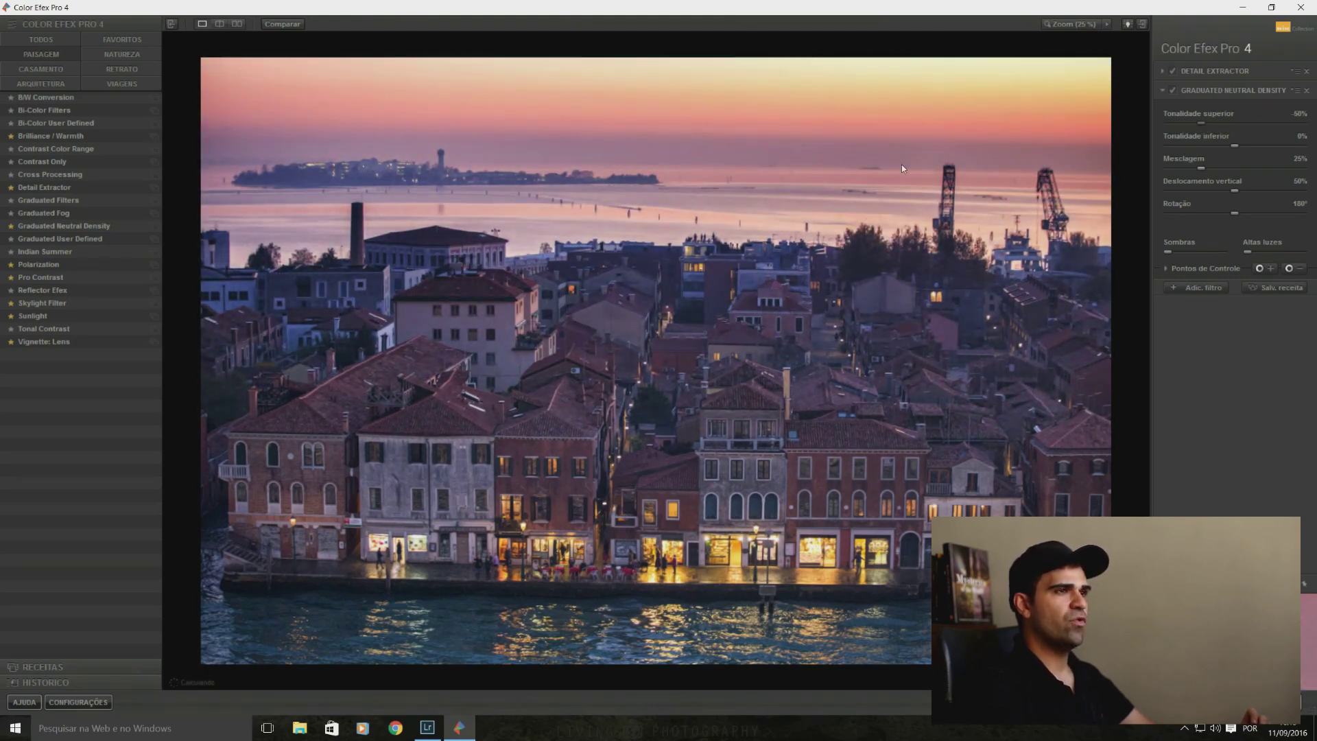
pyautogui.moveTo(1234, 145)
pyautogui.mouseDown()
pyautogui.moveTo(1276, 150)
pyautogui.moveTo(1232, 145)
pyautogui.moveTo(1265, 153)
pyautogui.moveTo(1245, 152)
pyautogui.mouseUp()
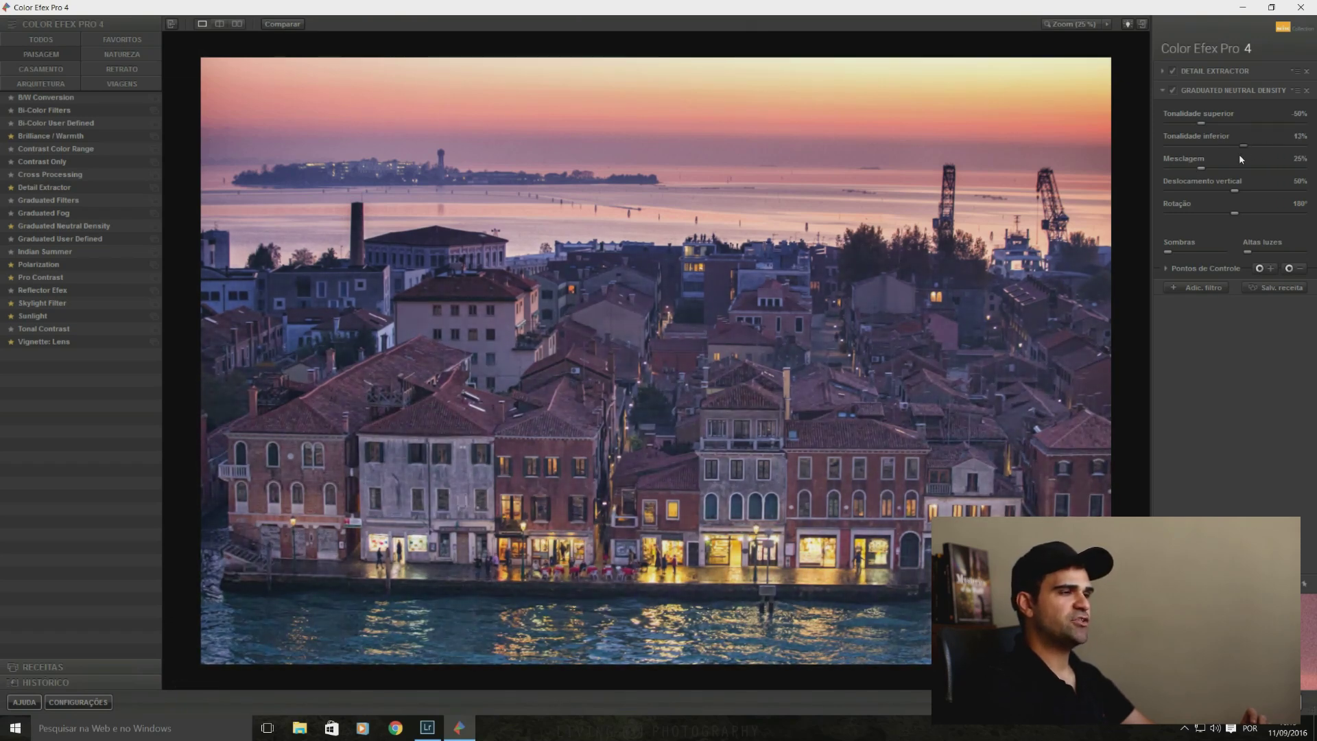
pyautogui.moveTo(1244, 191)
pyautogui.mouseDown()
pyautogui.moveTo(1269, 190)
pyautogui.moveTo(1229, 187)
pyautogui.mouseUp()
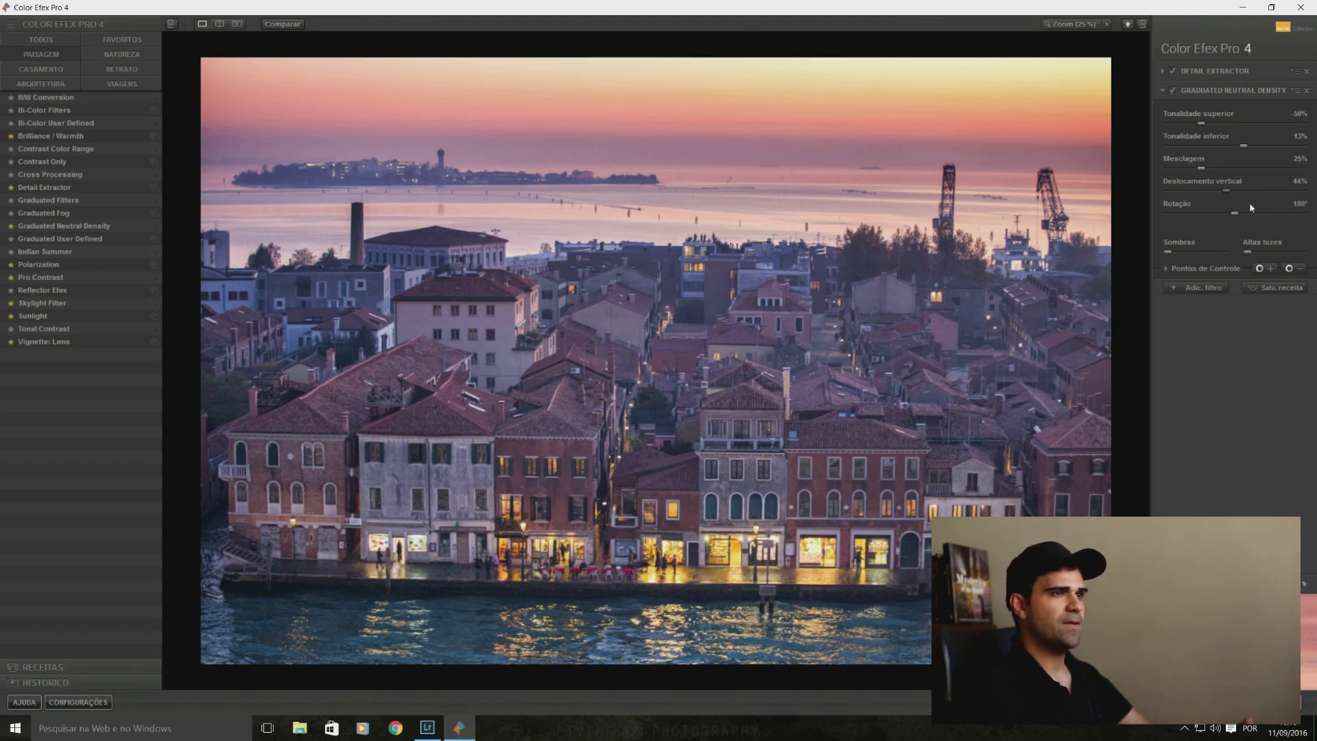
pyautogui.moveTo(1237, 217); pyautogui.dragTo(1238, 215)
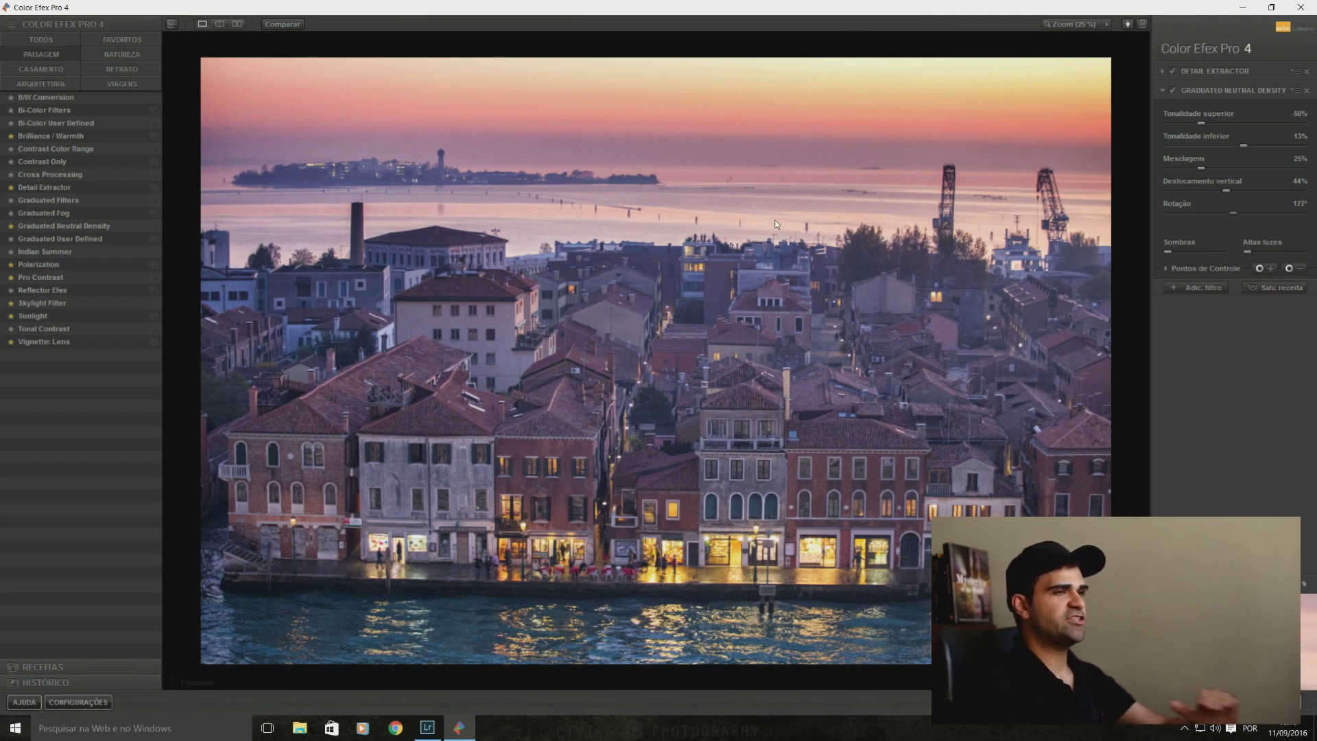
pyautogui.click(1236, 213)
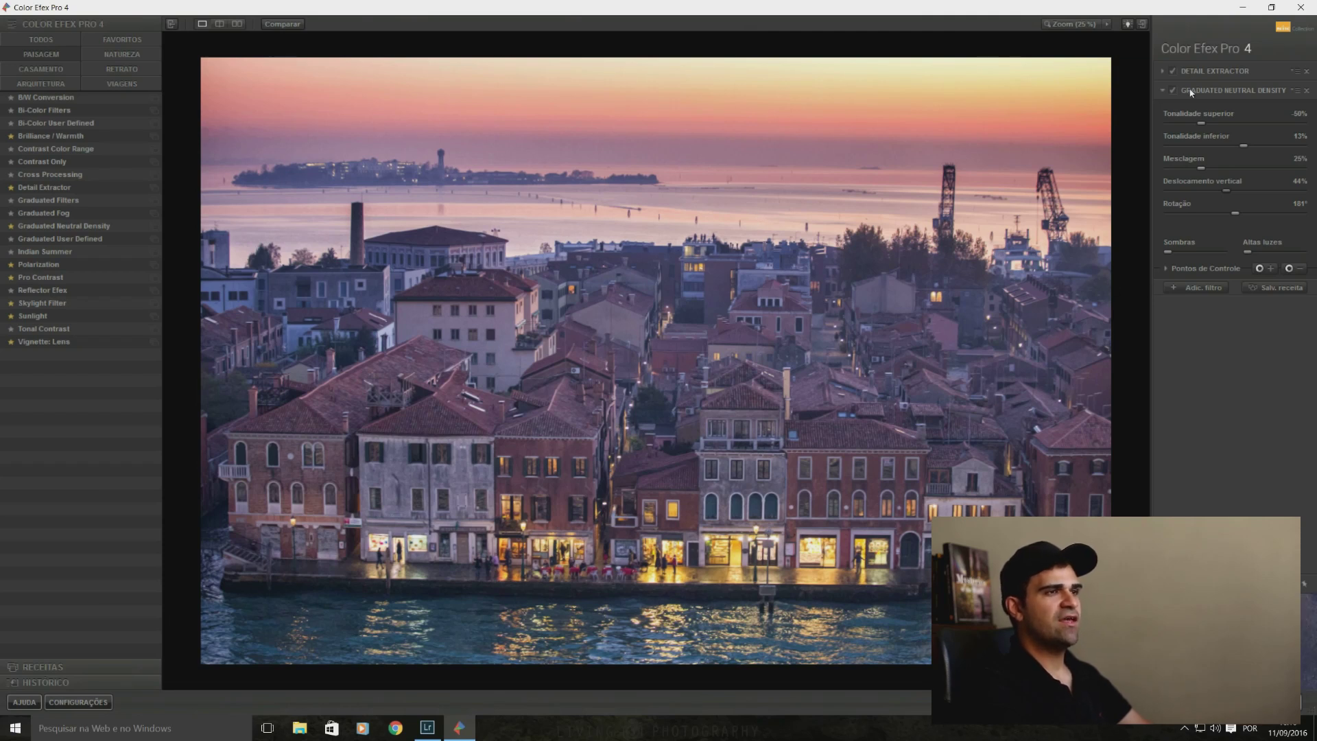
pyautogui.click(1197, 288)
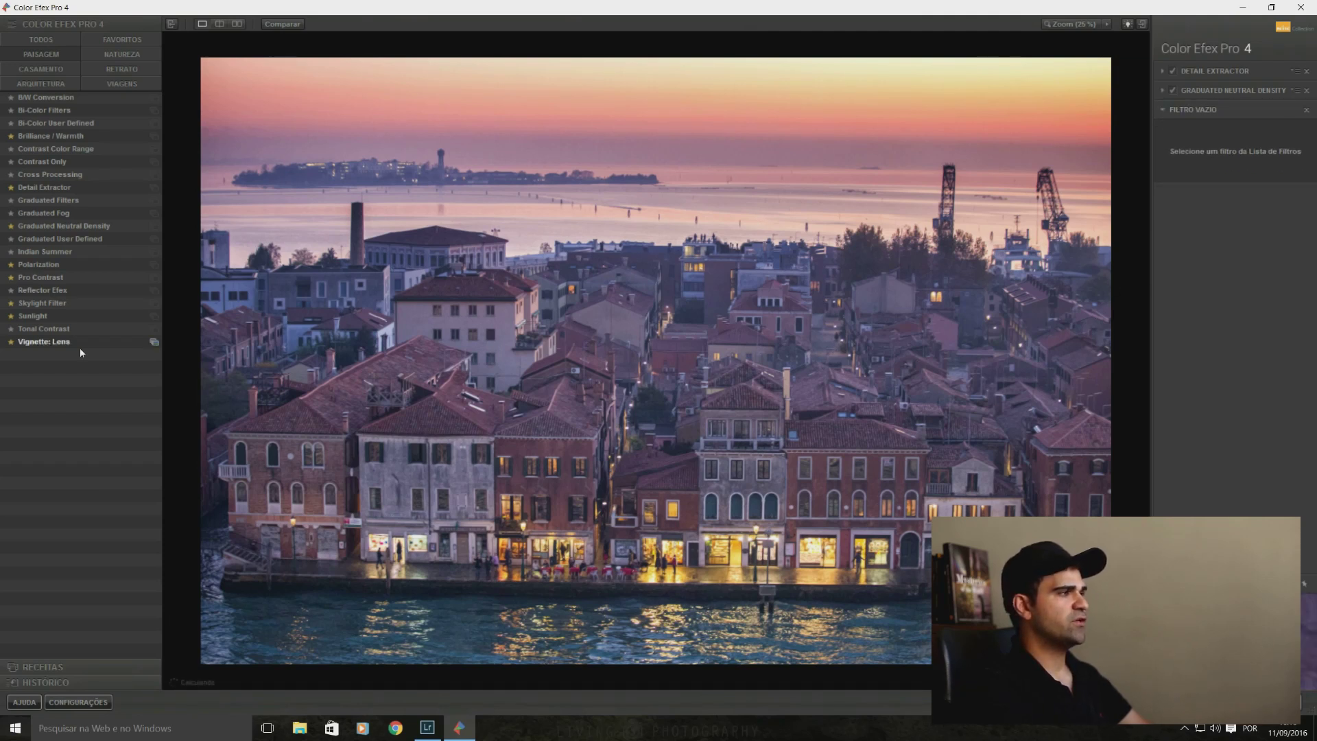
# - Apply Pro Contrast with dynamic contrast set to 70%
pyautogui.click(82, 281)
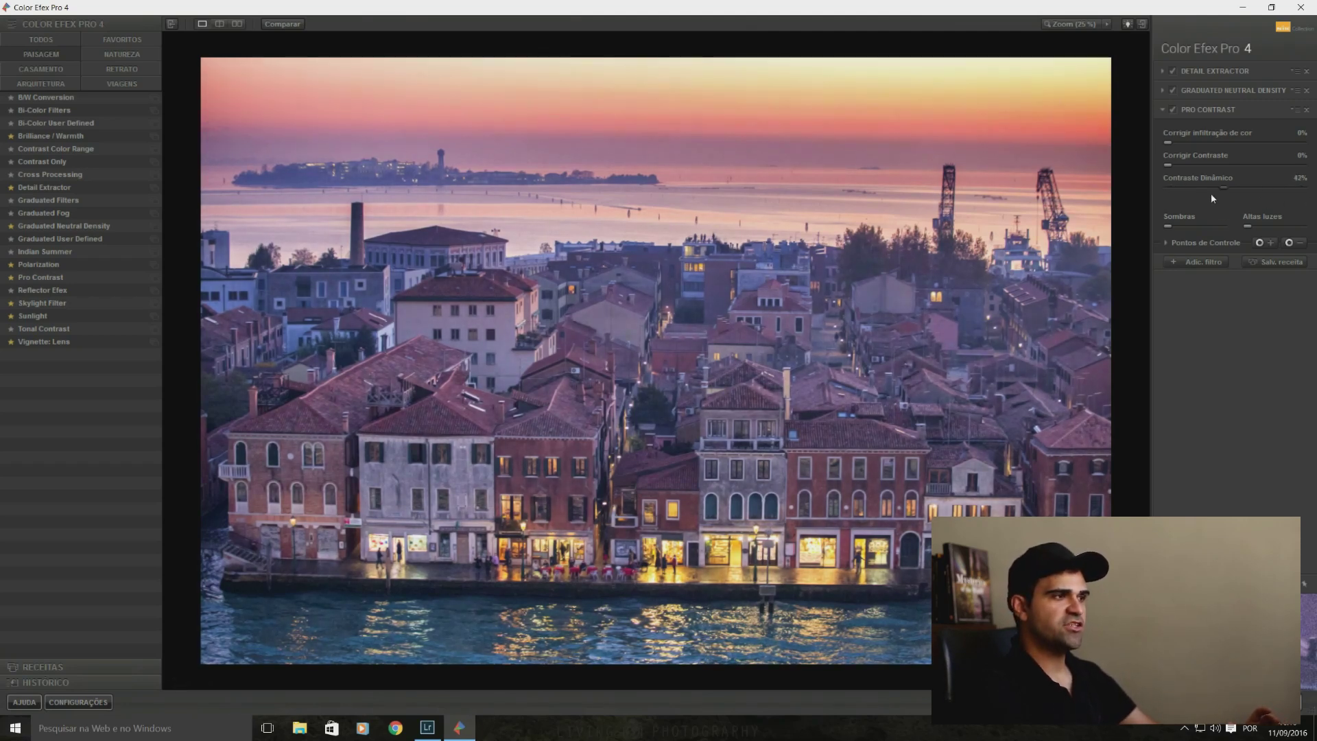
pyautogui.moveTo(1209, 188)
pyautogui.mouseDown()
pyautogui.moveTo(1293, 188)
pyautogui.moveTo(1184, 201)
pyautogui.moveTo(1249, 195)
pyautogui.moveTo(1224, 191)
pyautogui.mouseUp()
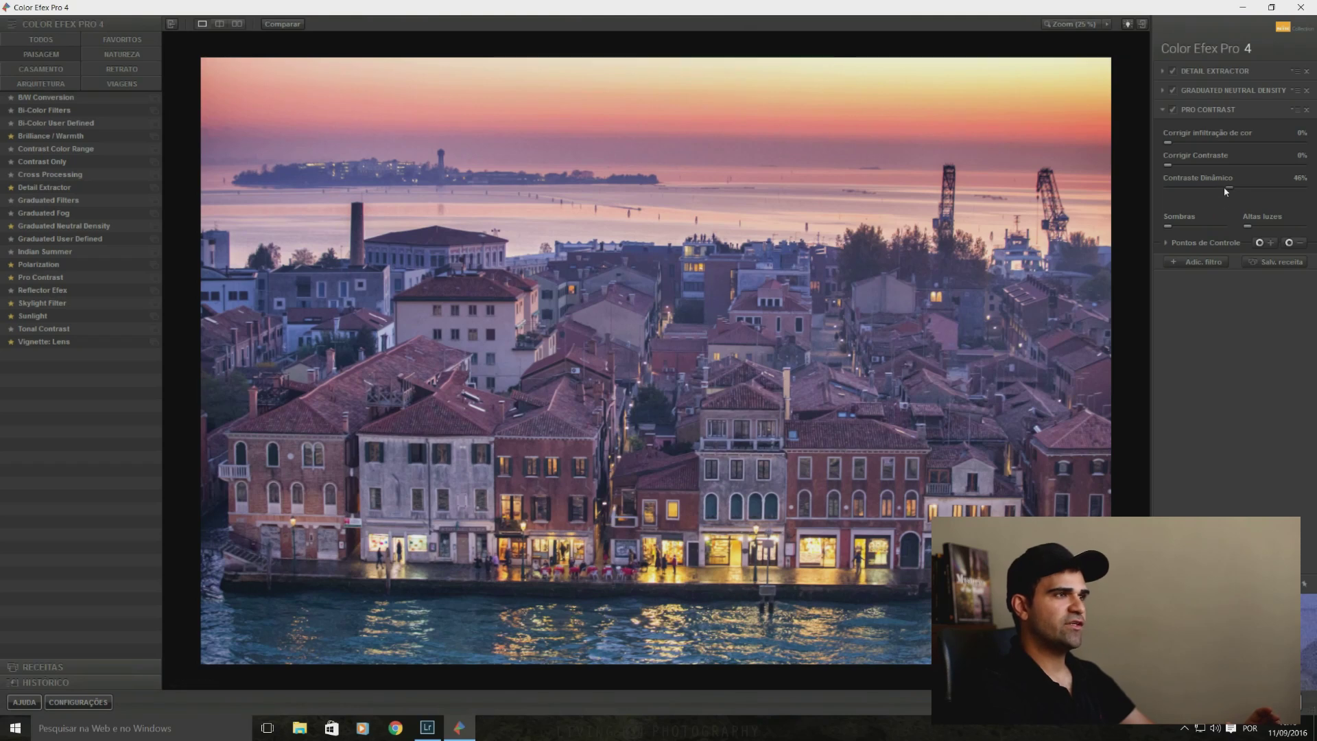
pyautogui.moveTo(1221, 194)
pyautogui.mouseDown()
pyautogui.moveTo(1160, 192)
pyautogui.moveTo(1303, 189)
pyautogui.moveTo(1256, 188)
pyautogui.mouseUp()
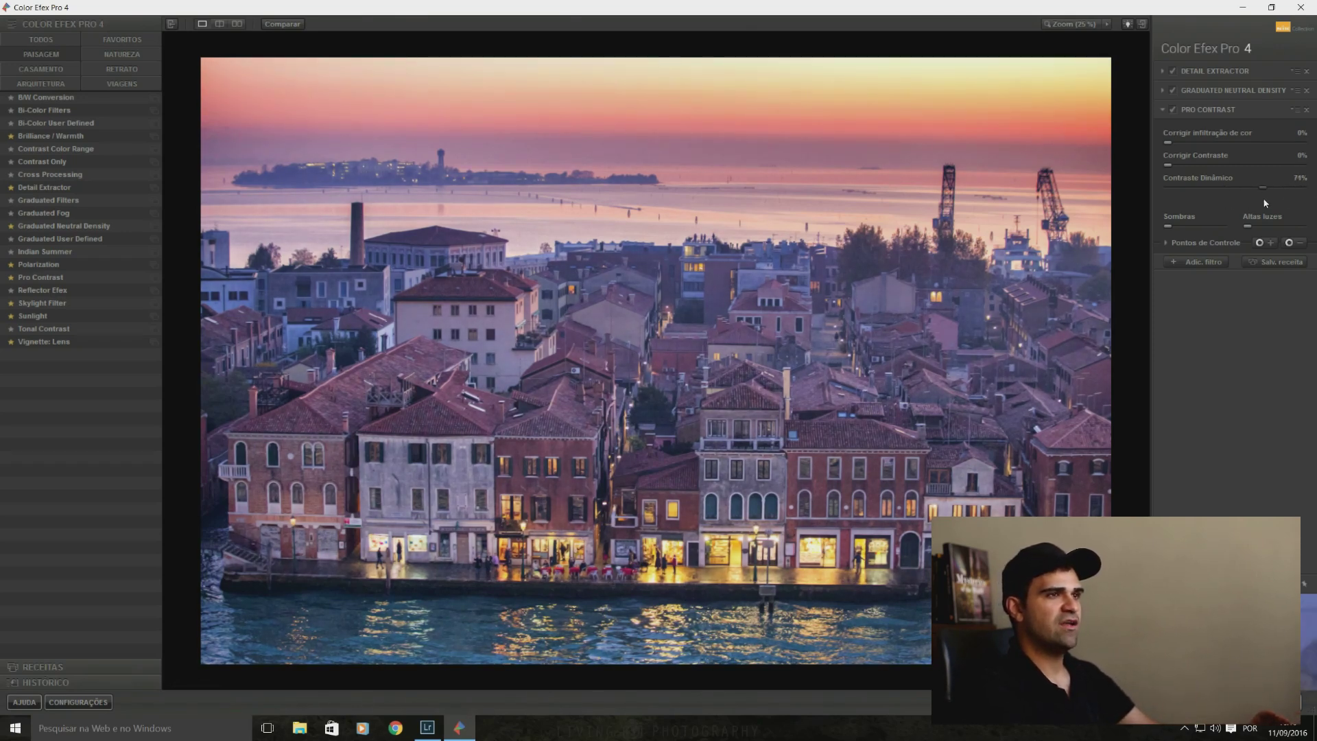
pyautogui.moveTo(1263, 200); pyautogui.dragTo(1260, 200)
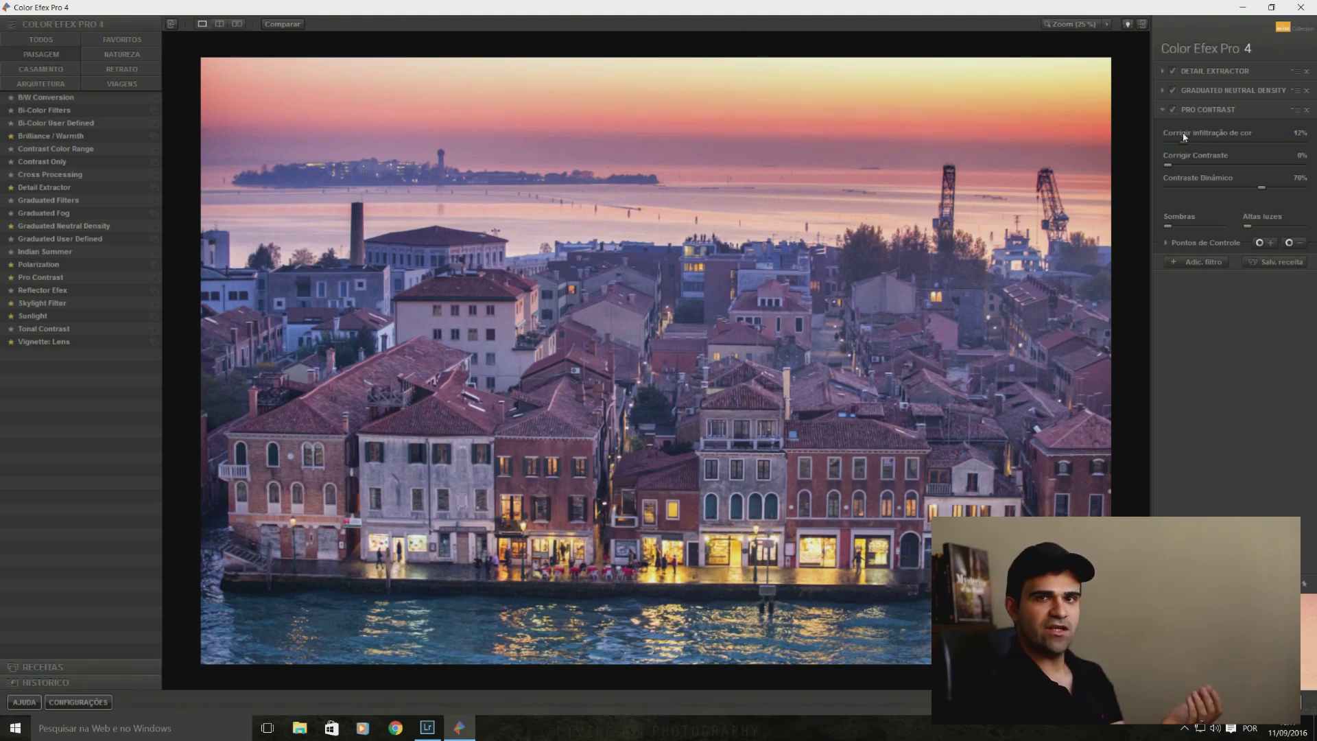
# - Set Pro Contrast's color cast correction to 20%
pyautogui.moveTo(1183, 135); pyautogui.dragTo(1194, 137)
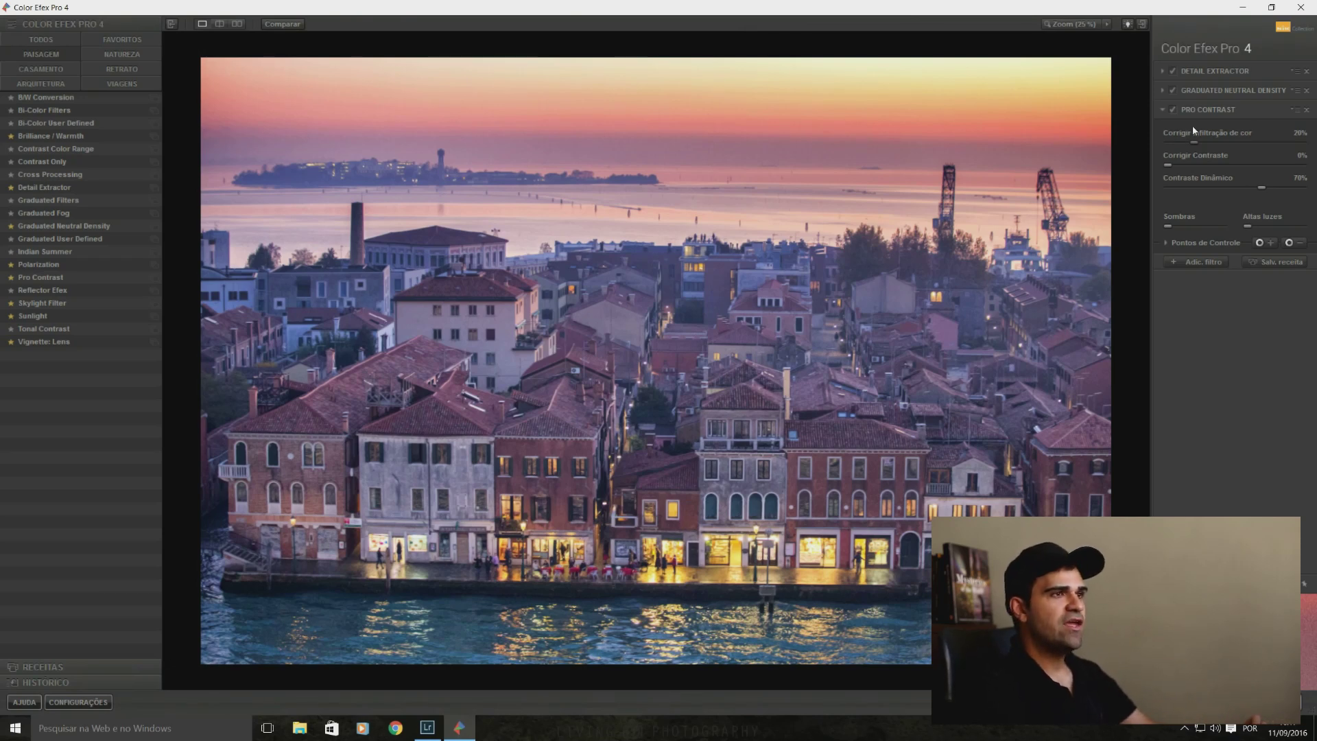
pyautogui.moveTo(1216, 143)
pyautogui.mouseDown()
pyautogui.moveTo(1228, 143)
pyautogui.moveTo(1201, 146)
pyautogui.mouseUp()
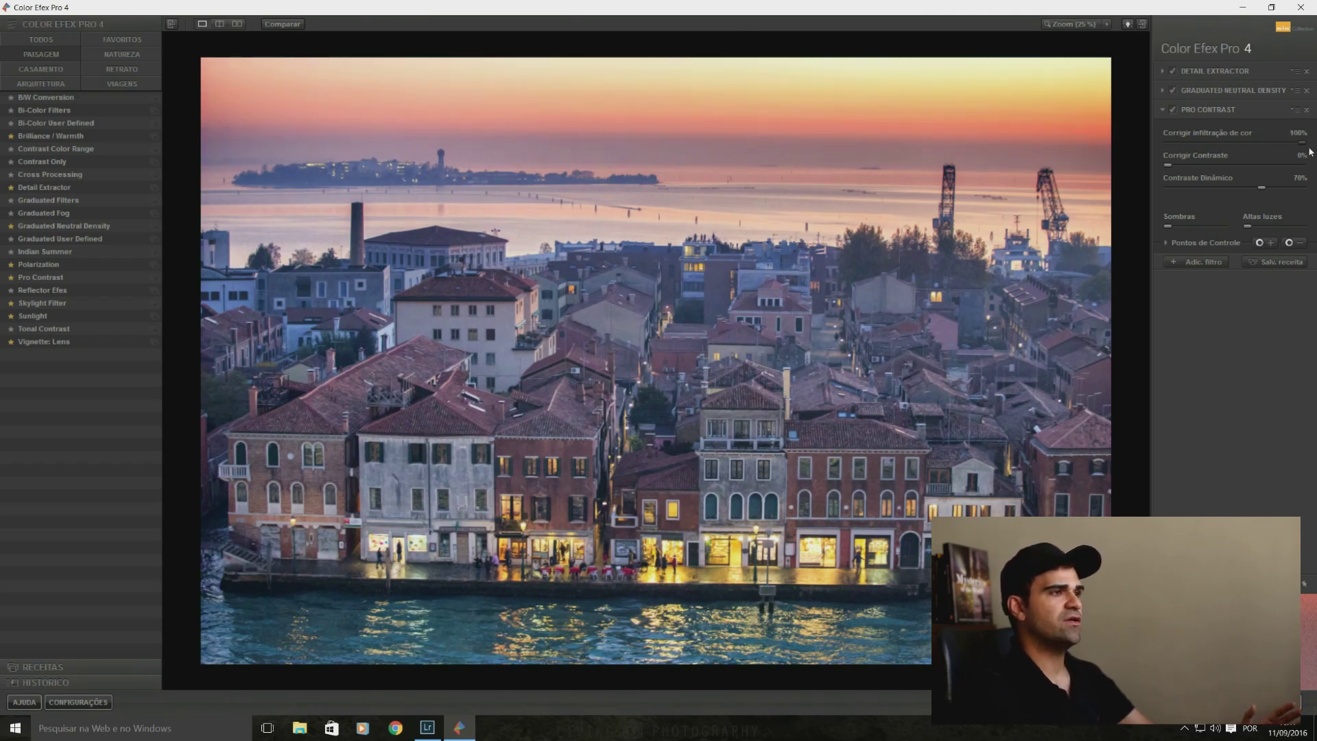
pyautogui.moveTo(1297, 142); pyautogui.dragTo(1233, 144)
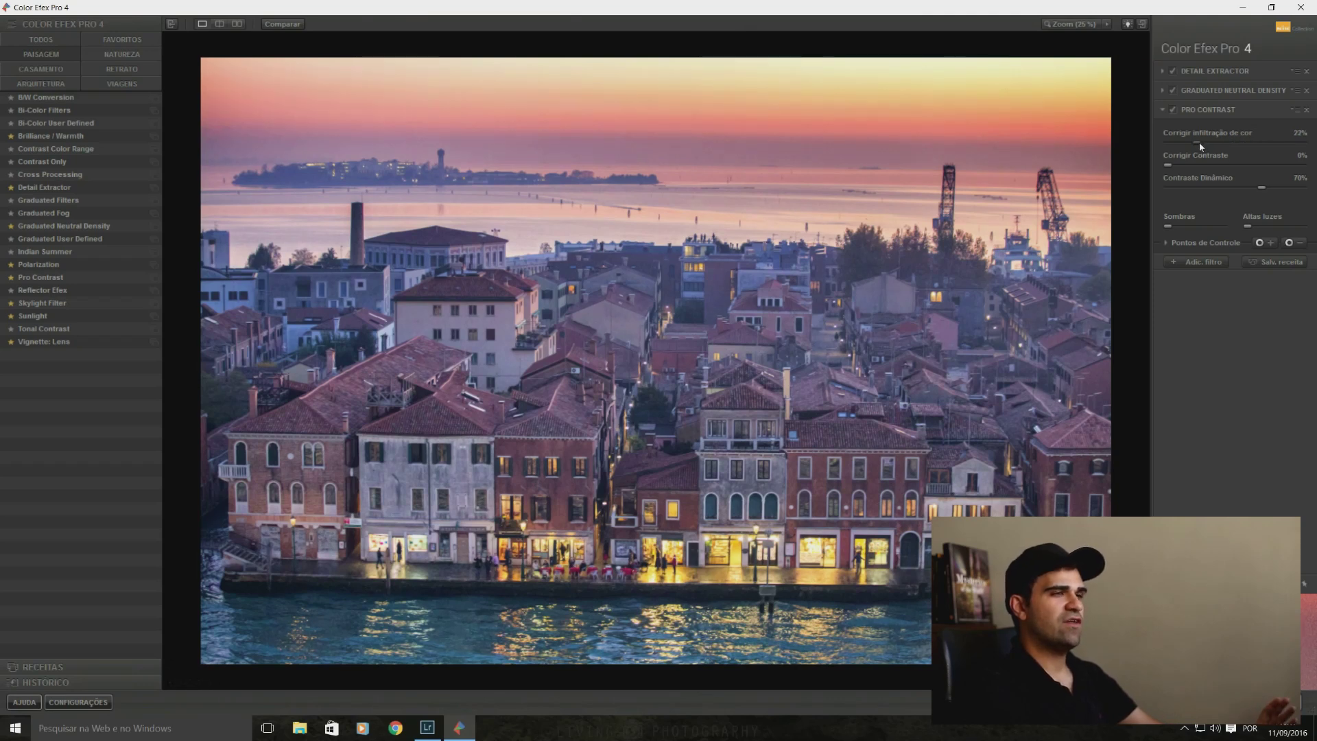
pyautogui.moveTo(1199, 143); pyautogui.dragTo(1196, 142)
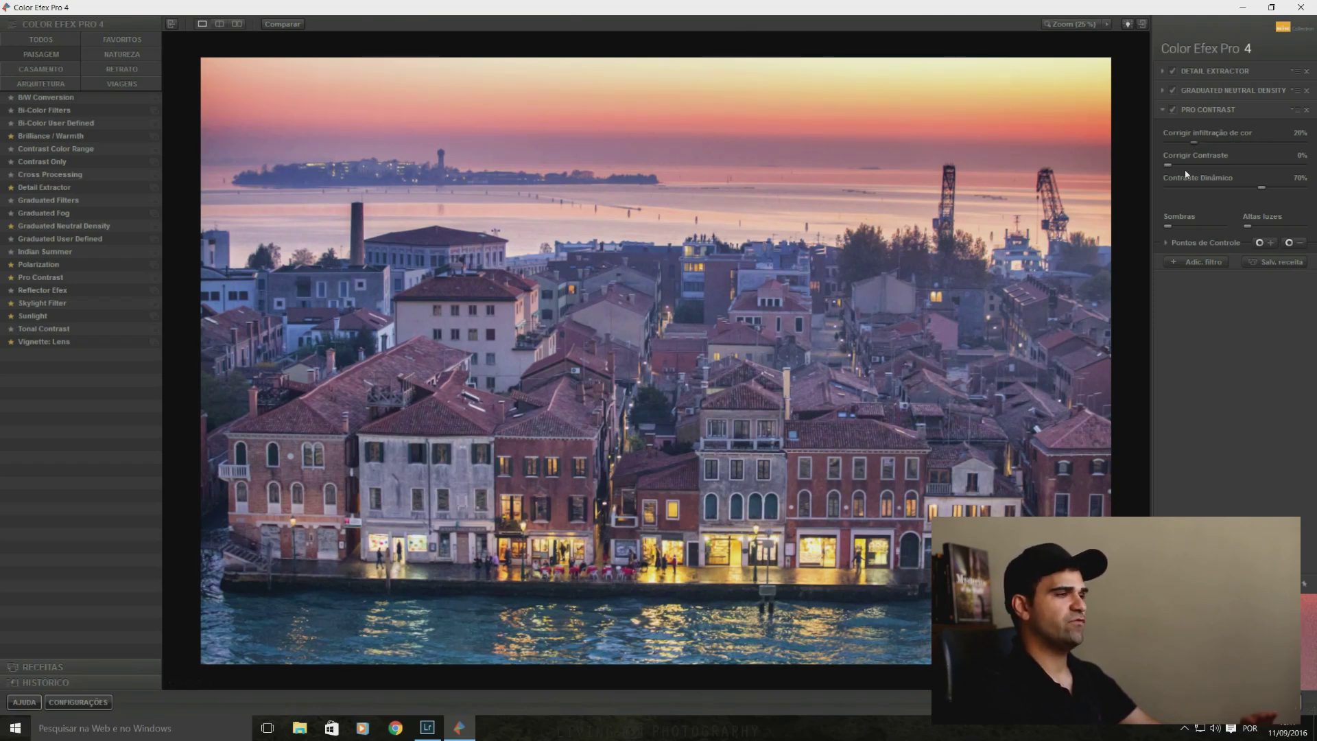
# - Add a Sunlight filter with a subtle 5% light intensity
pyautogui.click(1206, 261)
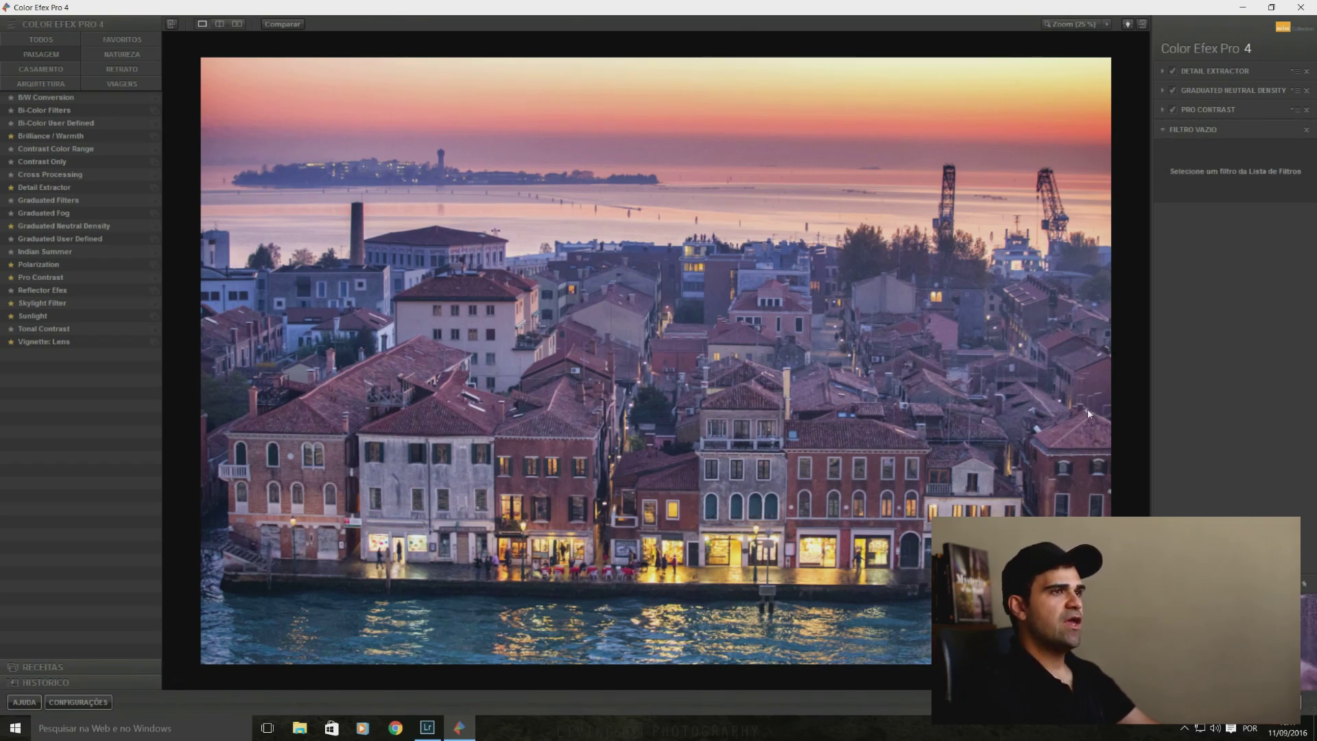
pyautogui.click(66, 319)
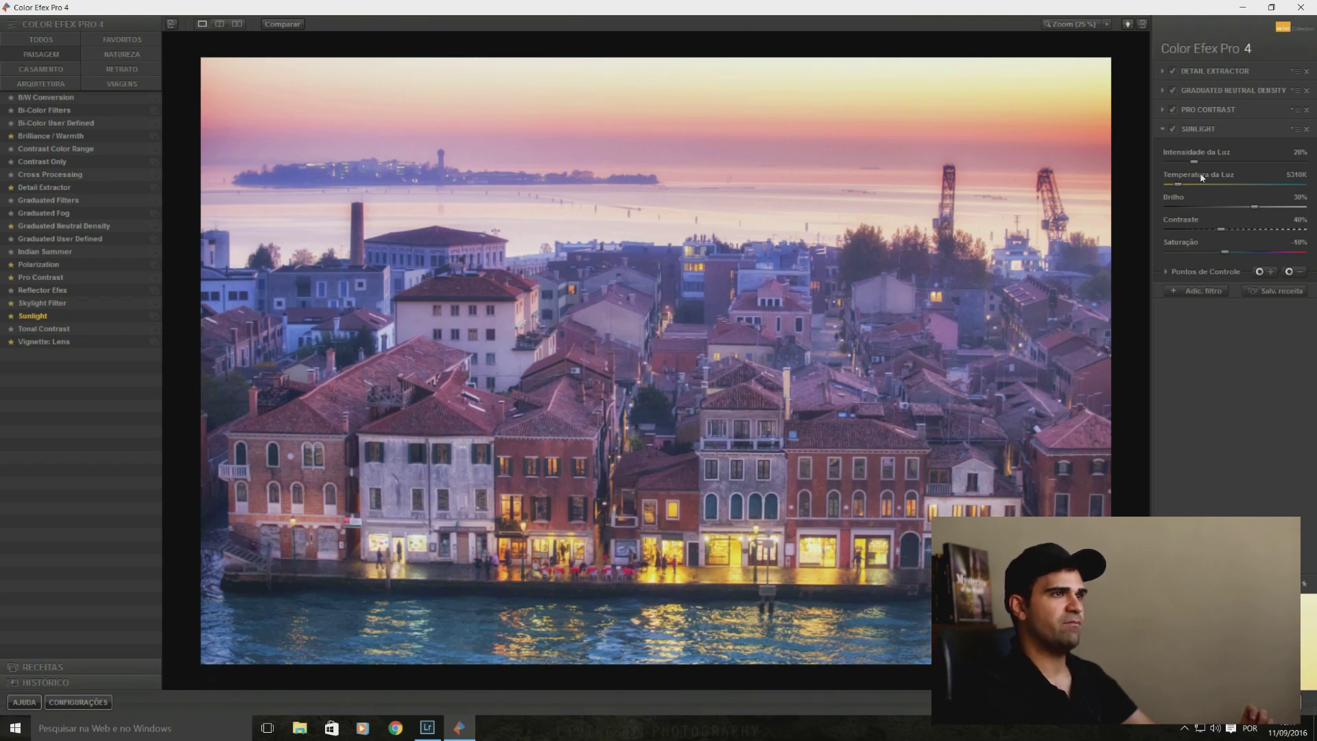
pyautogui.moveTo(1167, 161)
pyautogui.mouseDown()
pyautogui.moveTo(1253, 163)
pyautogui.moveTo(1192, 166)
pyautogui.mouseUp()
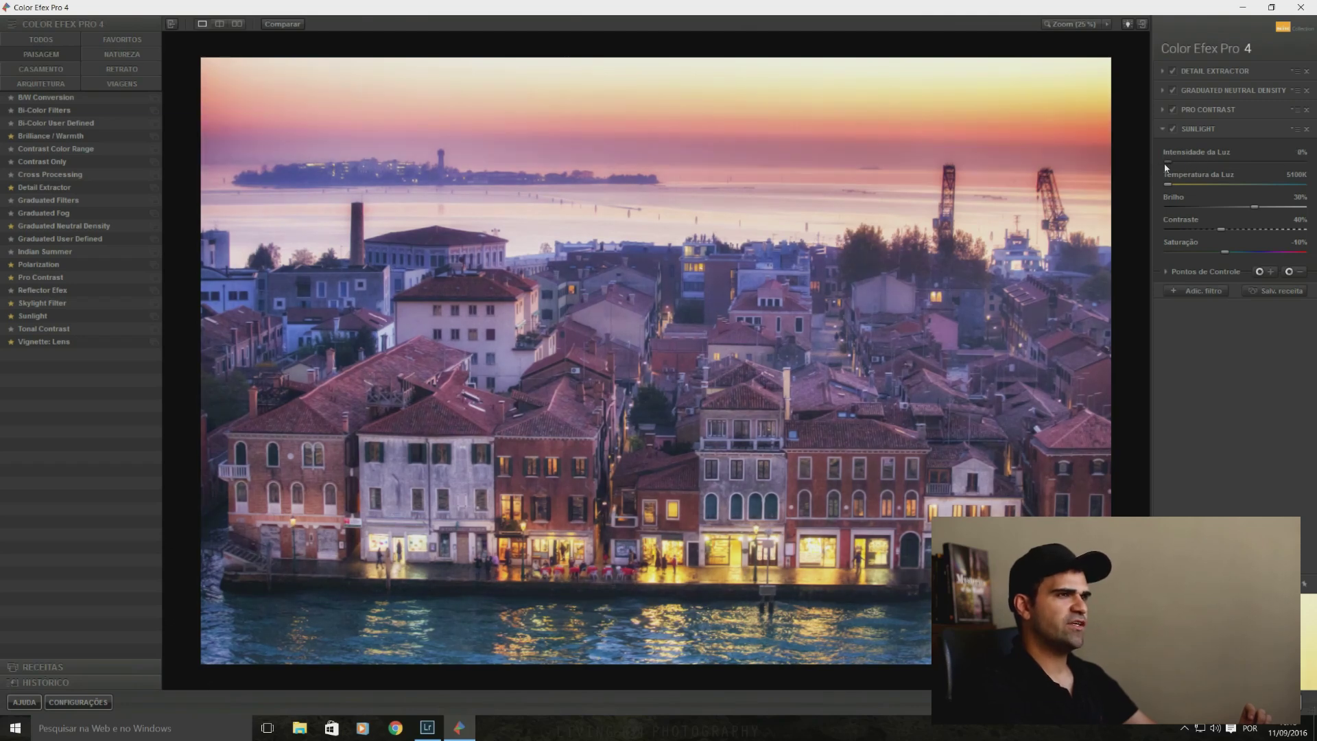
pyautogui.click(1169, 163)
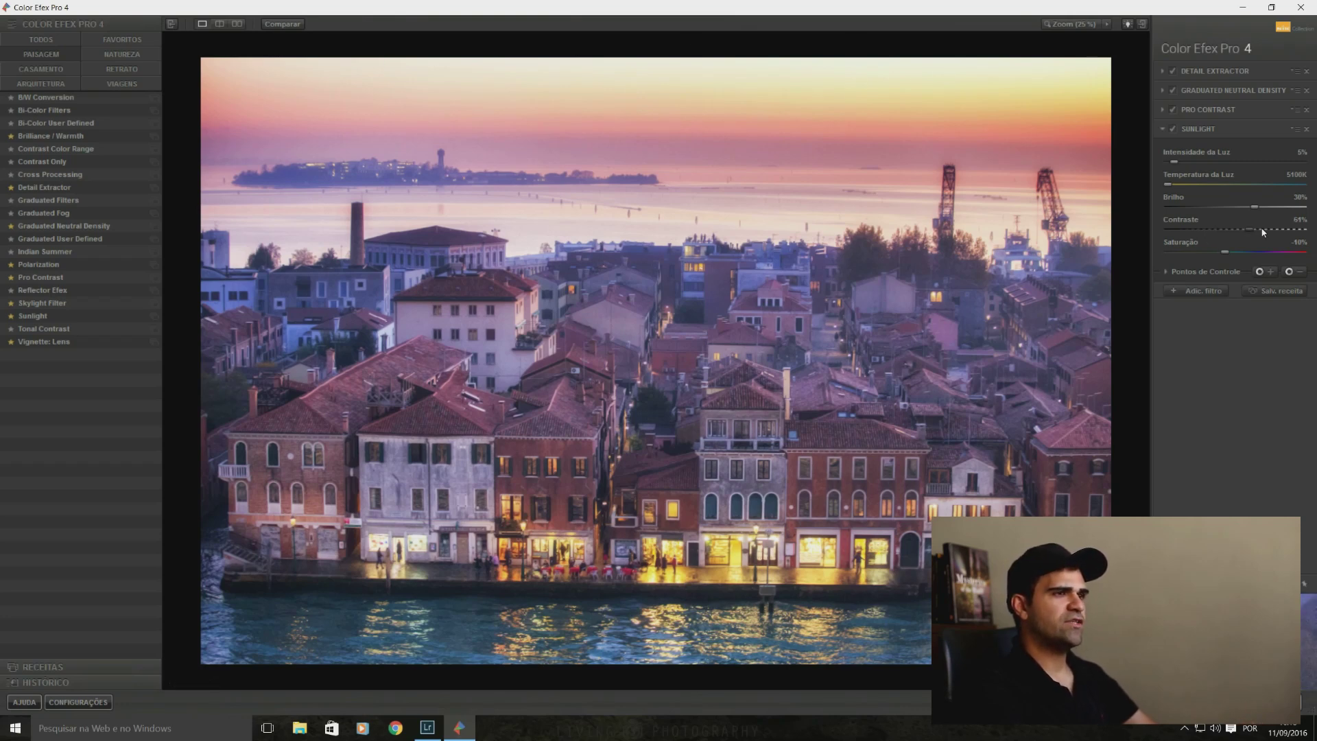
# - Set Sunlight contrast to 38% and saturation to -15%, then save the image
pyautogui.moveTo(1259, 229); pyautogui.dragTo(1192, 229)
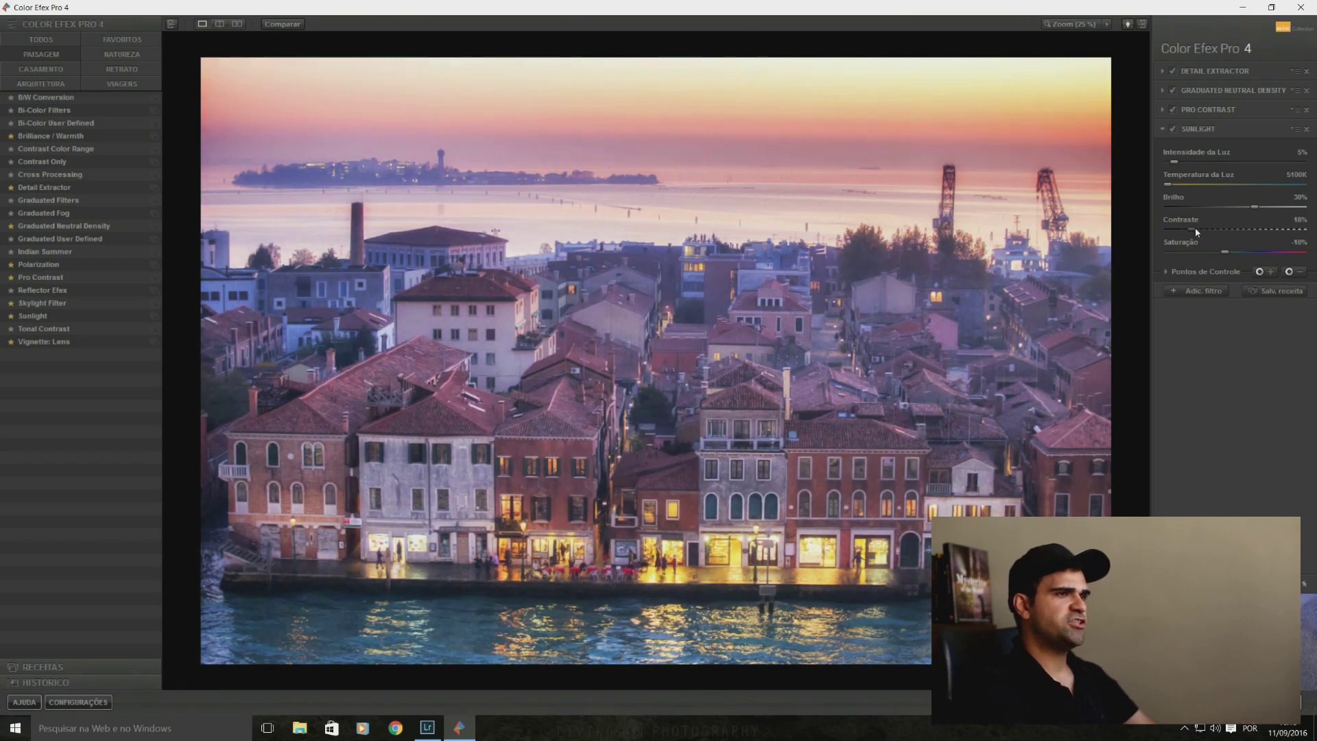
pyautogui.moveTo(1218, 231); pyautogui.dragTo(1222, 234)
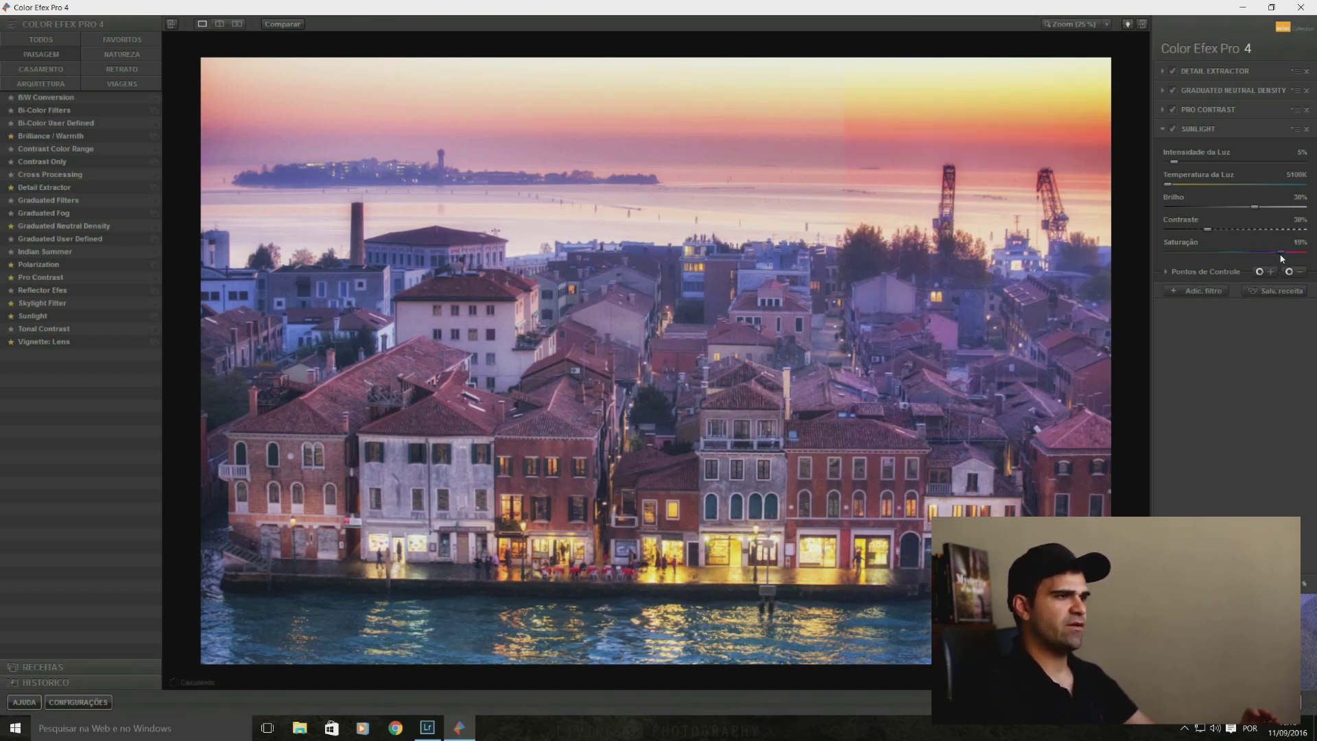
pyautogui.moveTo(1223, 254); pyautogui.dragTo(1218, 255)
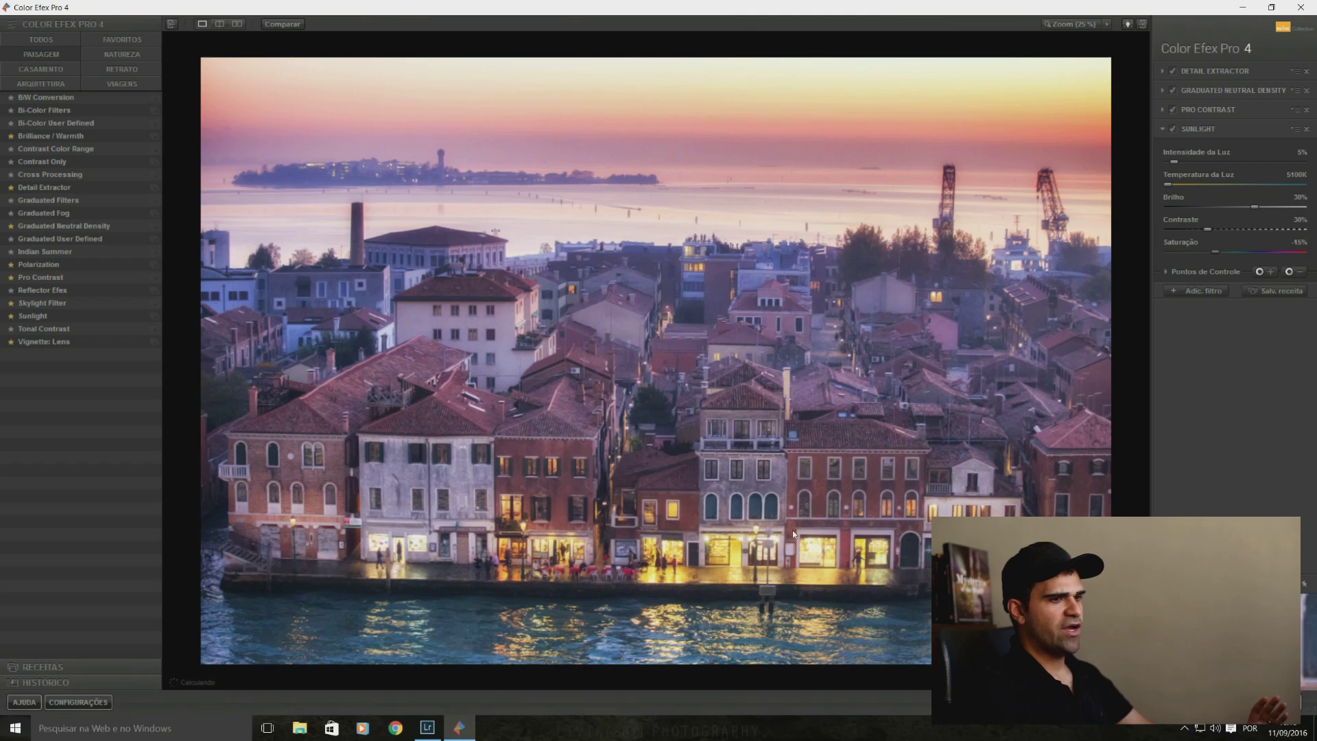
pyautogui.click(1272, 702)
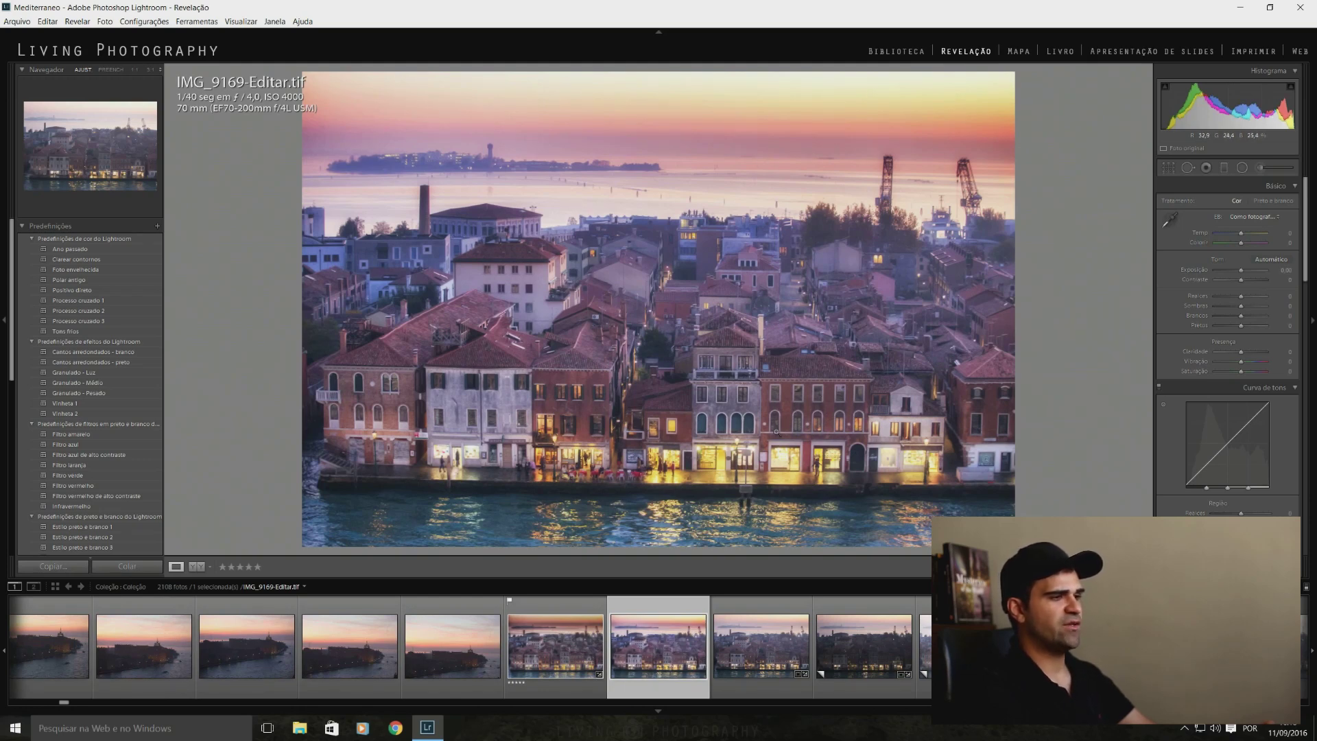
# - View the original IMG_9169.CR2, then step back to the edited IMG_9169-Editar.tif
pyautogui.click(759, 658)
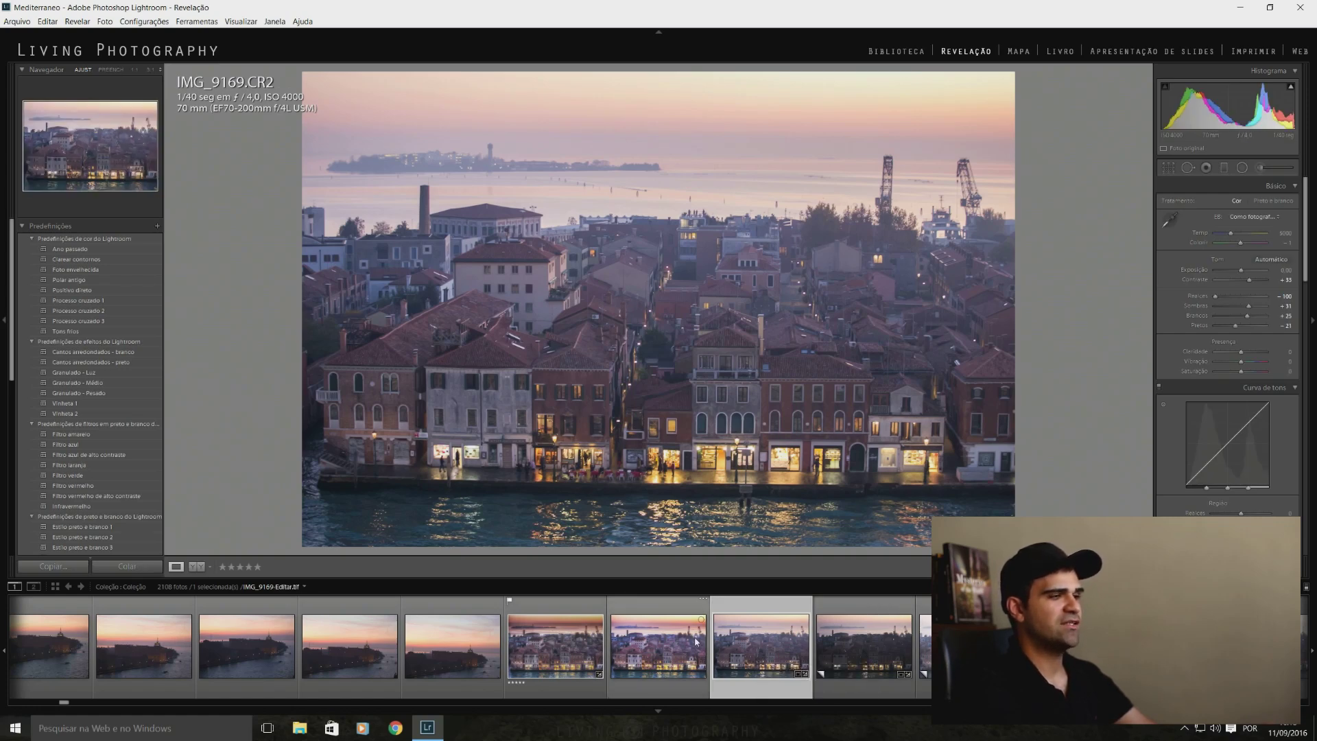
pyautogui.press('Left')
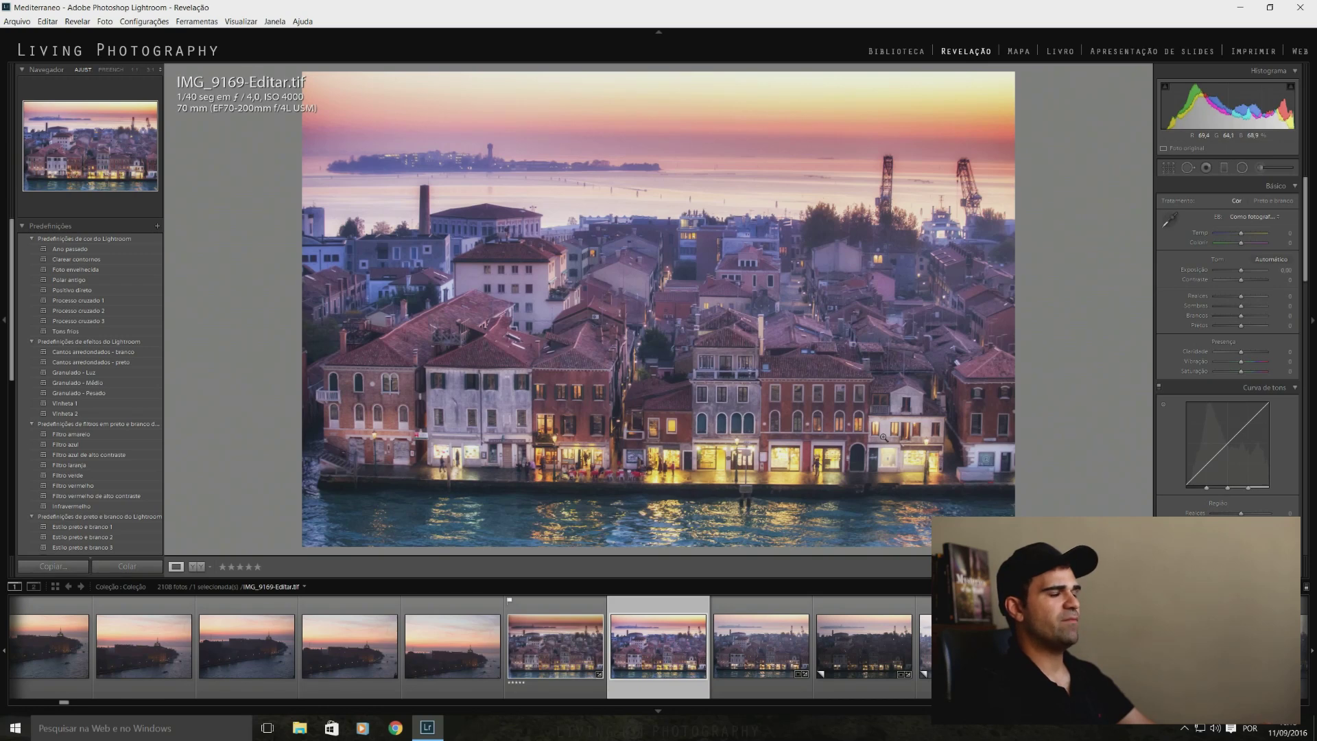